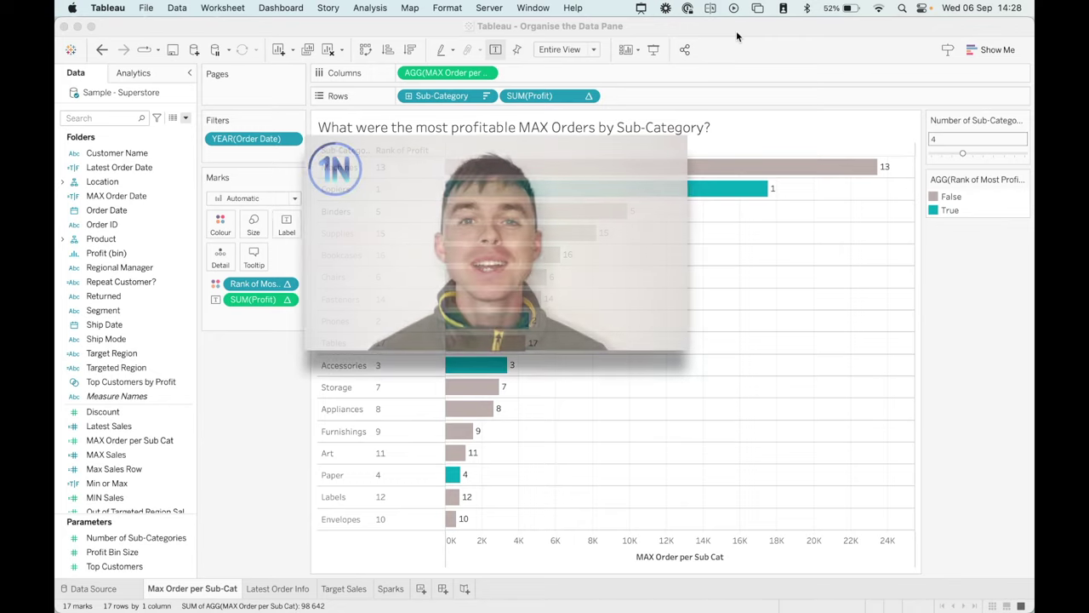
# Step: Switch the Data pane to group fields by data source table
pyautogui.click(188, 117)
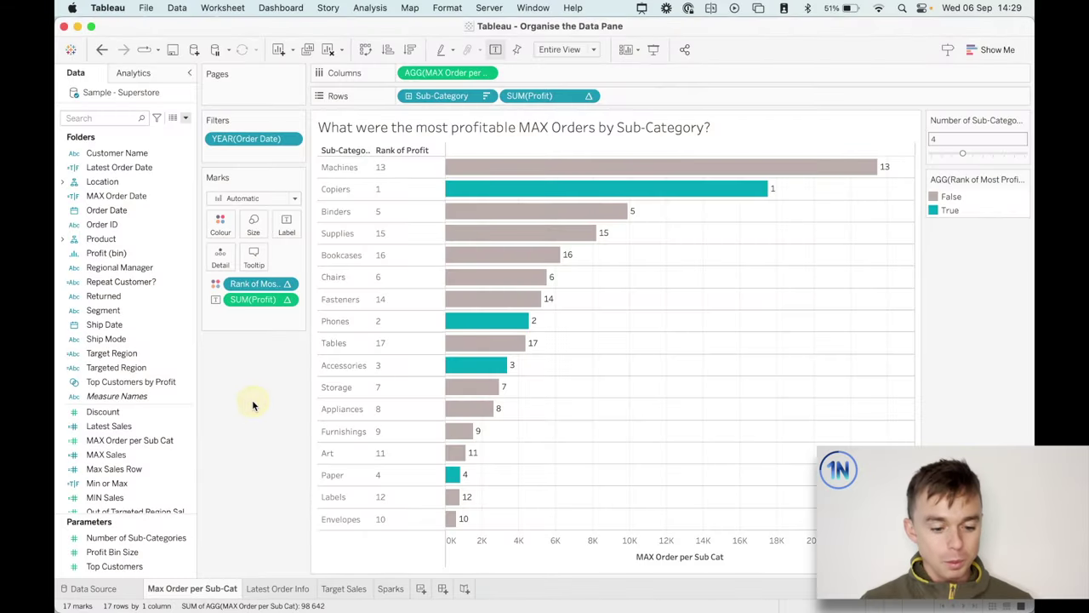
pyautogui.click(187, 119)
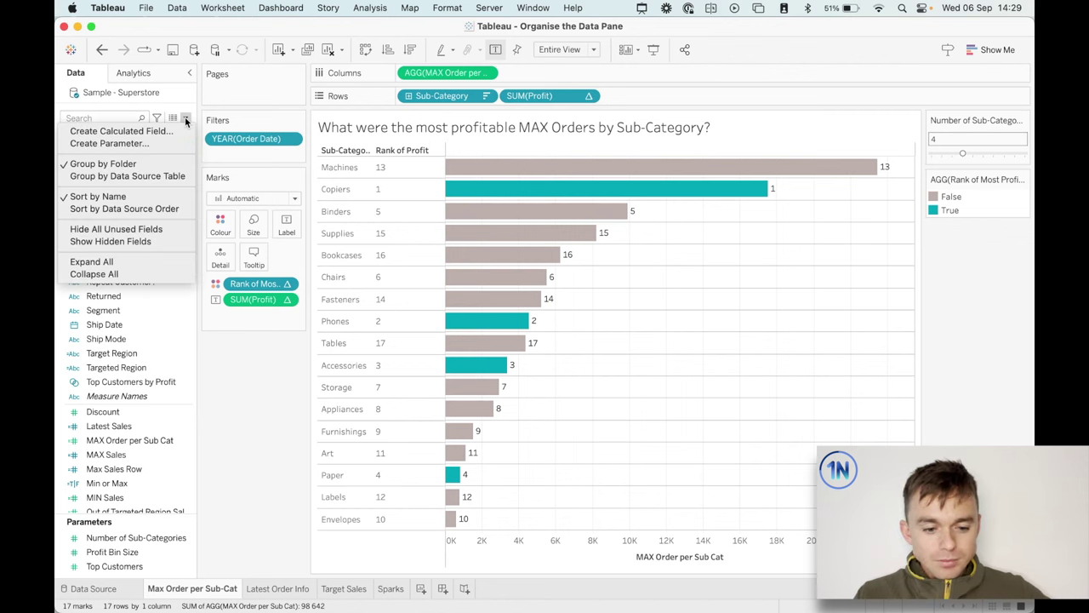
pyautogui.click(170, 176)
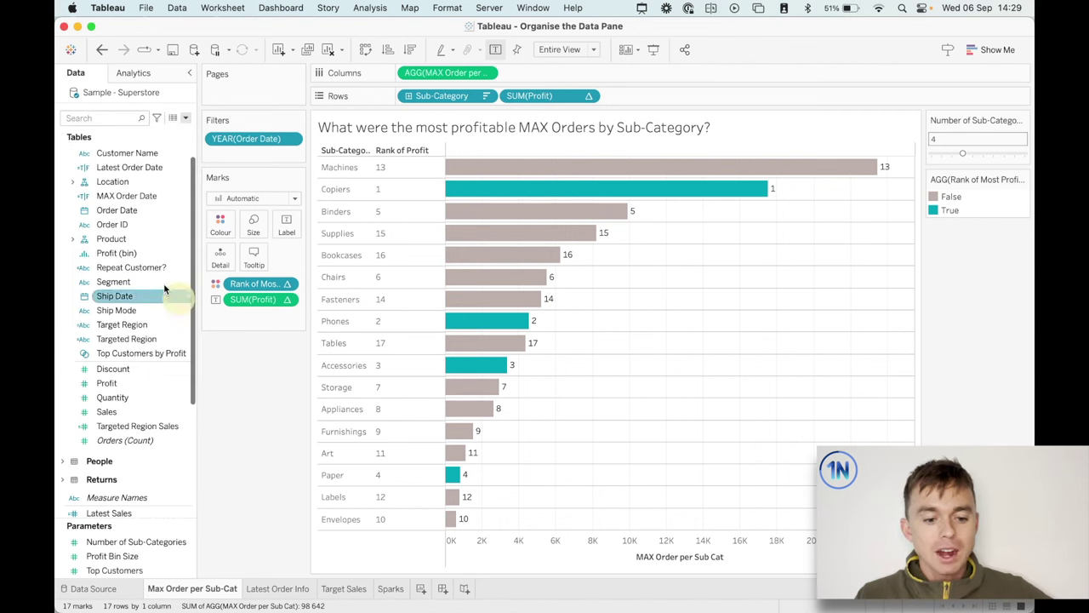
pyautogui.scroll(1, 162, 285)
pyautogui.scroll(-5, 155, 281)
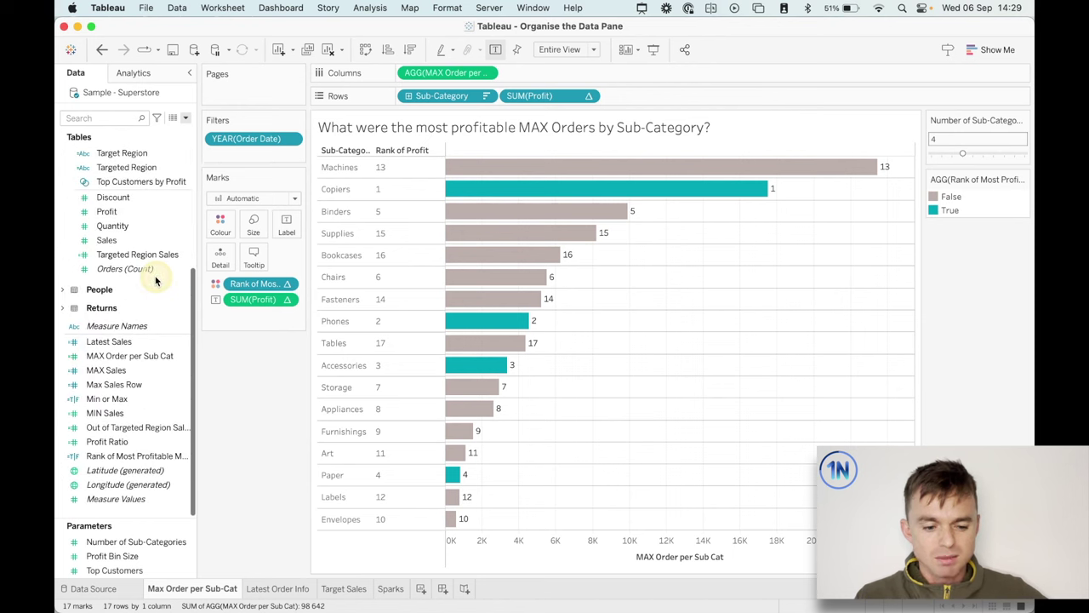
pyautogui.scroll(5, 156, 281)
# Step: Expand the People and Returns tables and select the Target Region field
pyautogui.click(57, 474)
pyautogui.scroll(-3, 59, 485)
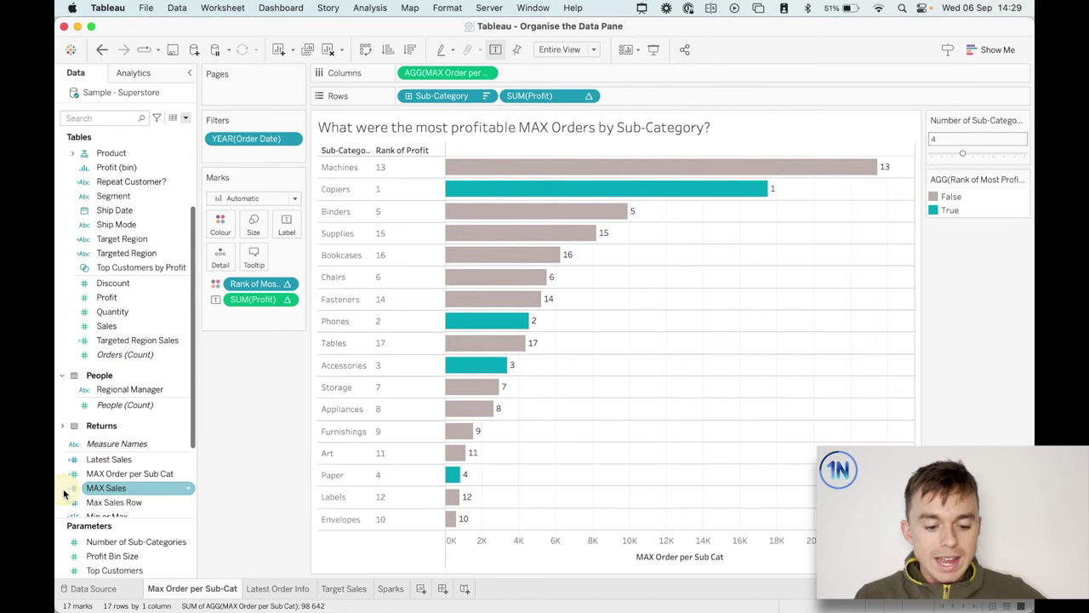
pyautogui.click(62, 425)
pyautogui.scroll(3, 128, 344)
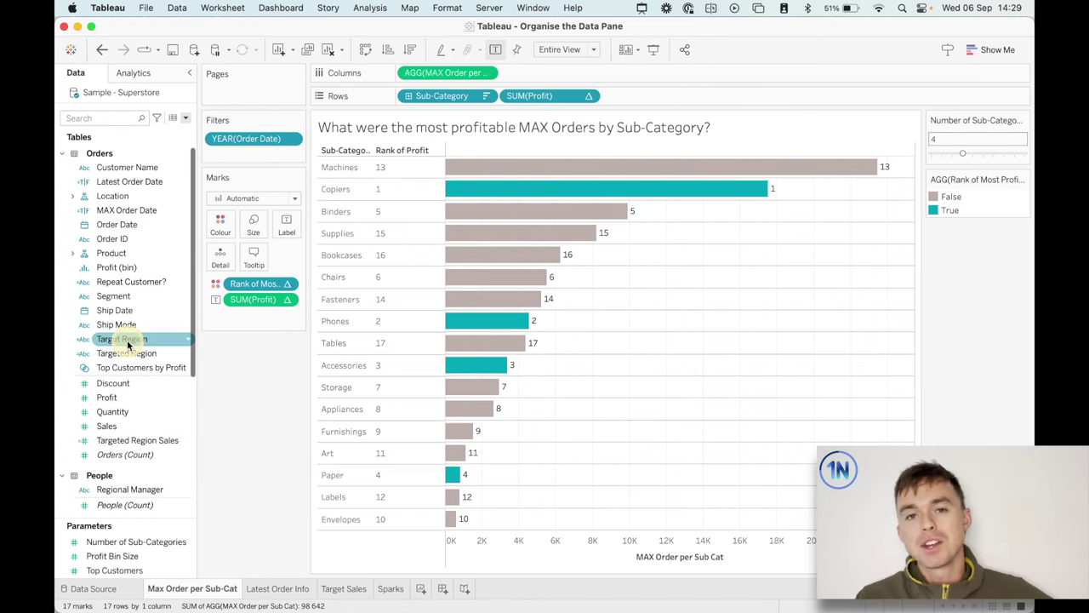
pyautogui.click(126, 339)
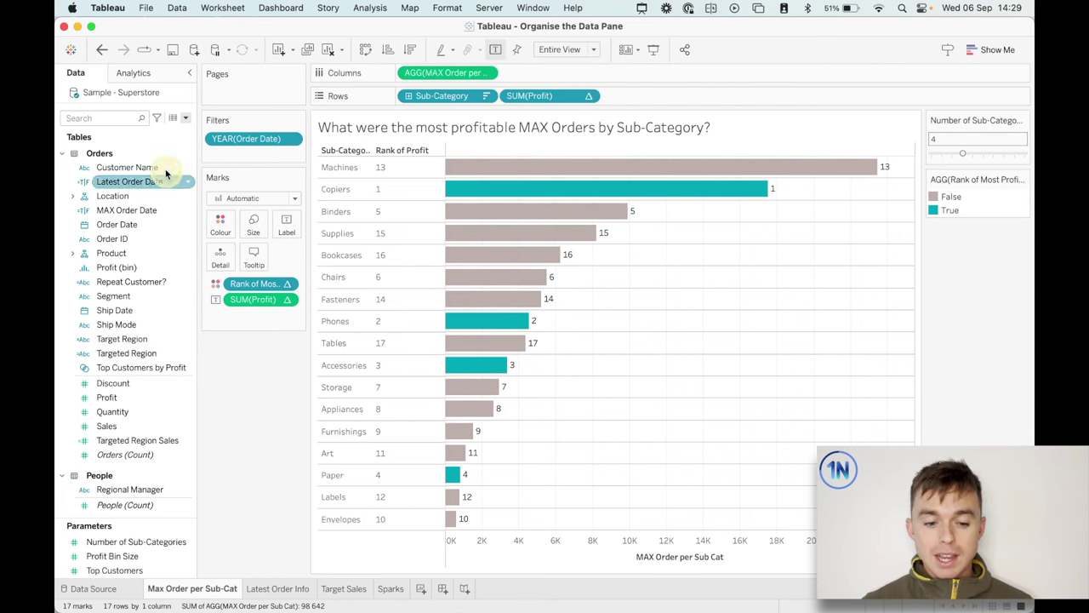
pyautogui.click(186, 118)
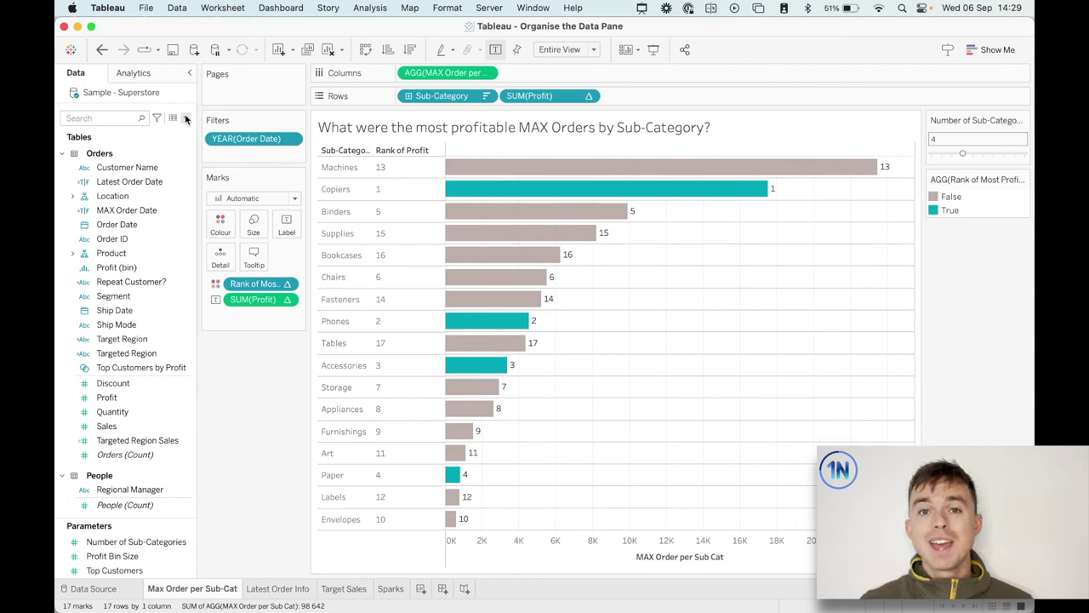
pyautogui.click(187, 119)
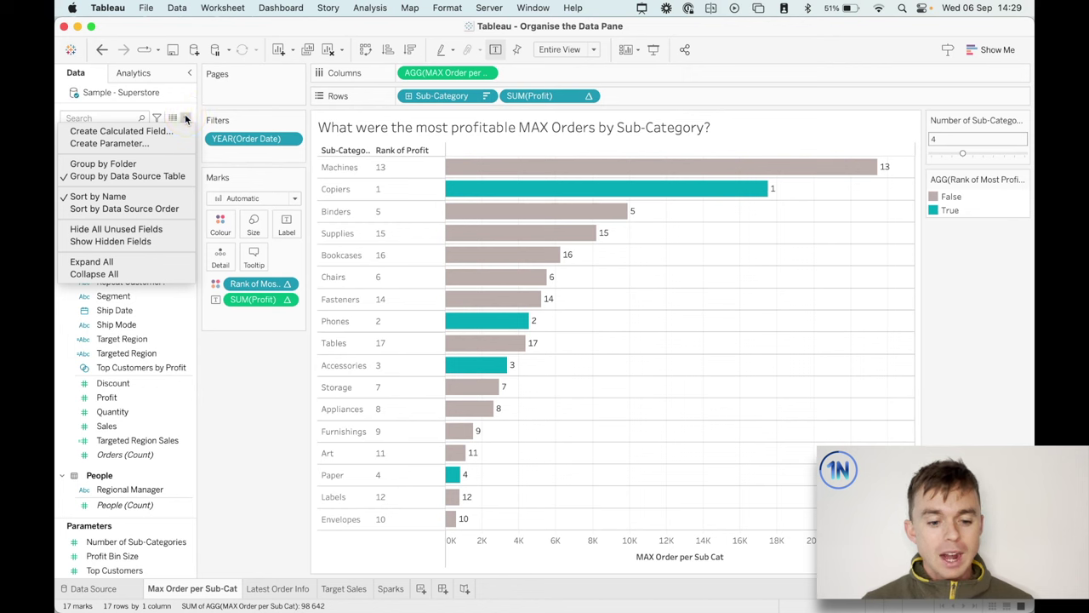
# Step: Regroup the Data pane by folder so the Location and Product folders reappear
pyautogui.click(168, 164)
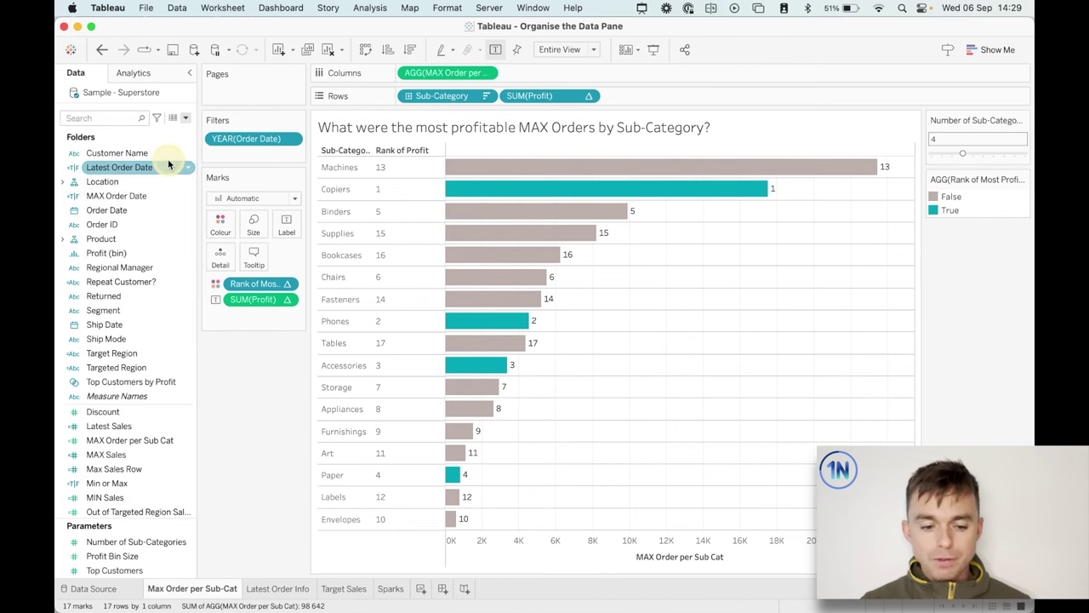
pyautogui.scroll(-5, 142, 242)
pyautogui.scroll(5, 142, 246)
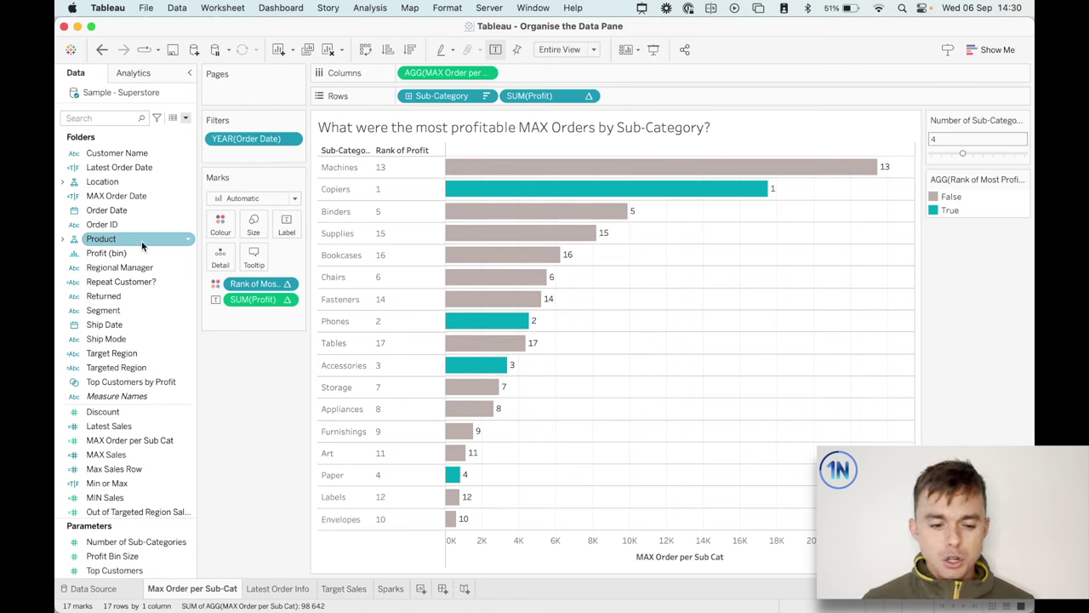
# Step: Multi-select MAX Sales, Max Sales Row, Min or Max, MIN Sales, Sales, both Targeted Region Sales fields and Latest Sales
pyautogui.scroll(-5, 141, 246)
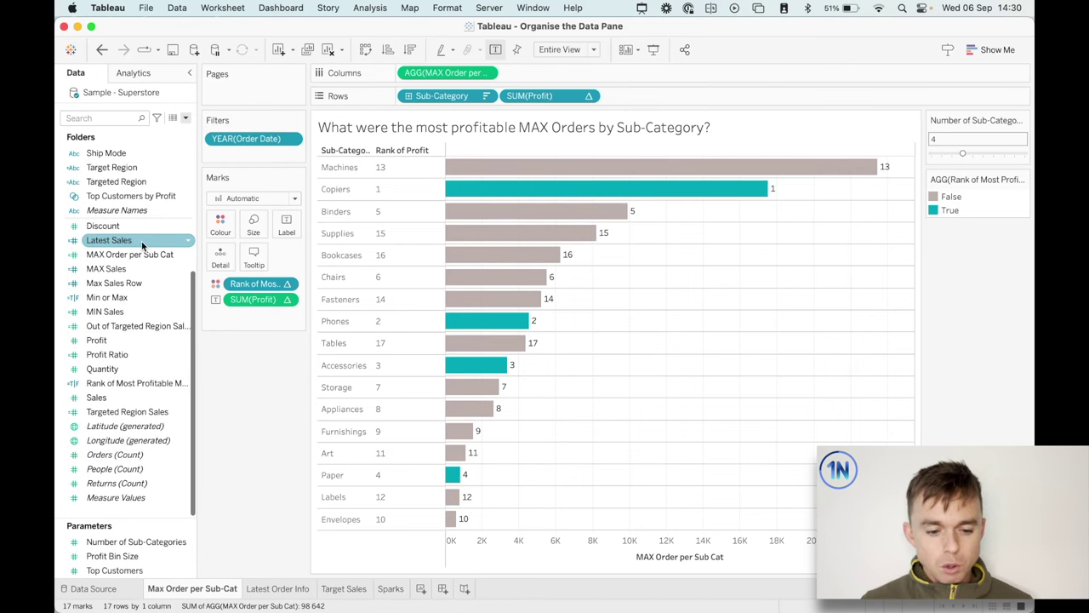
pyautogui.click(168, 254)
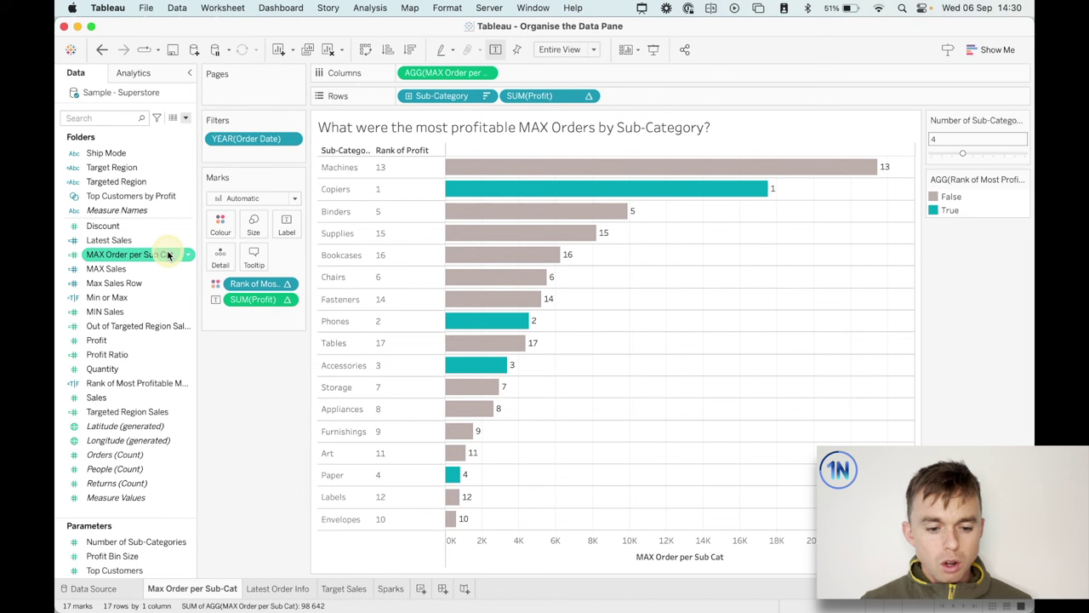
pyautogui.click(150, 272)
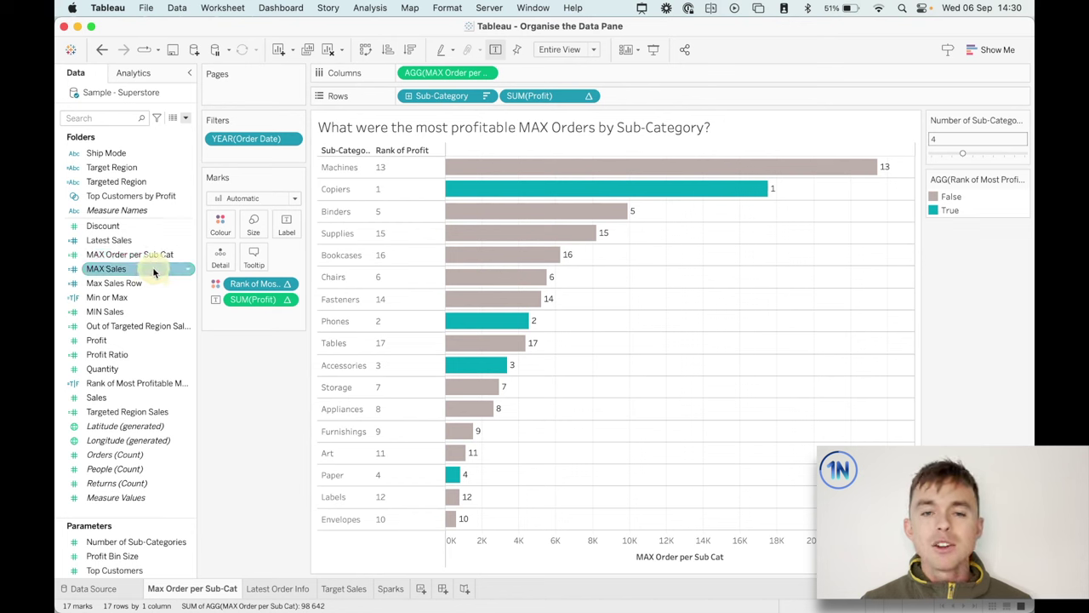
pyautogui.click(153, 270)
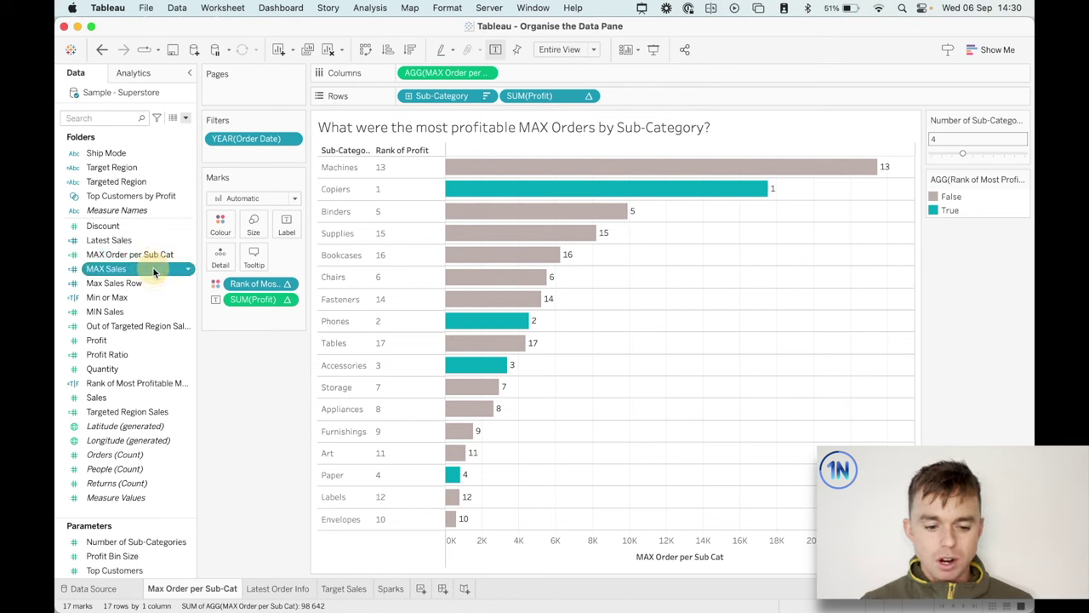
pyautogui.keyDown('shift'); pyautogui.click(156, 282); pyautogui.keyUp('shift')
pyautogui.keyDown('shift'); pyautogui.click(160, 297); pyautogui.keyUp('shift')
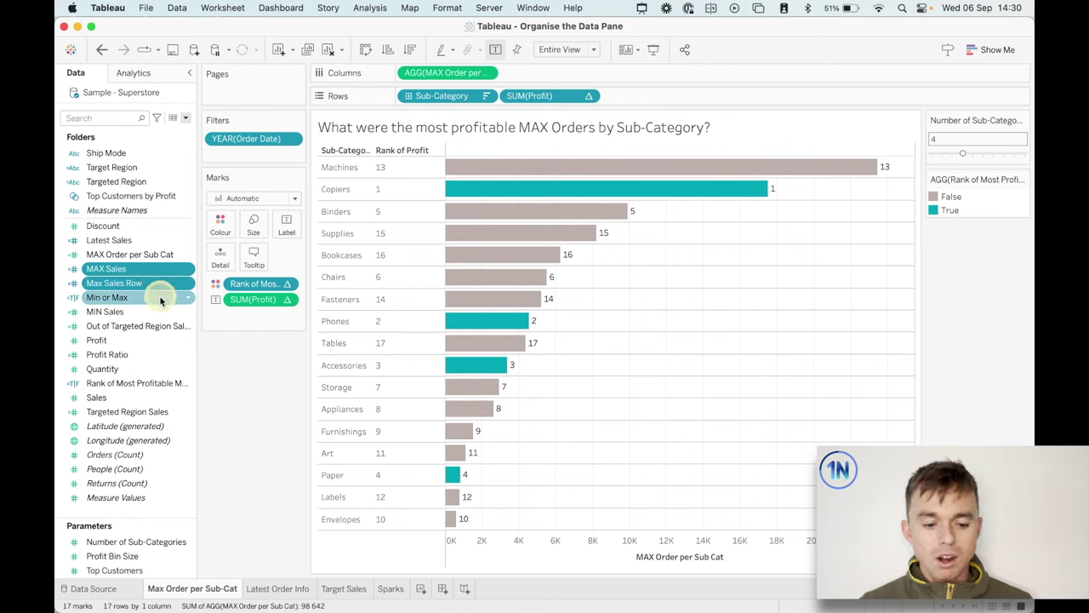
pyautogui.keyDown('shift'); pyautogui.click(160, 312); pyautogui.keyUp('shift')
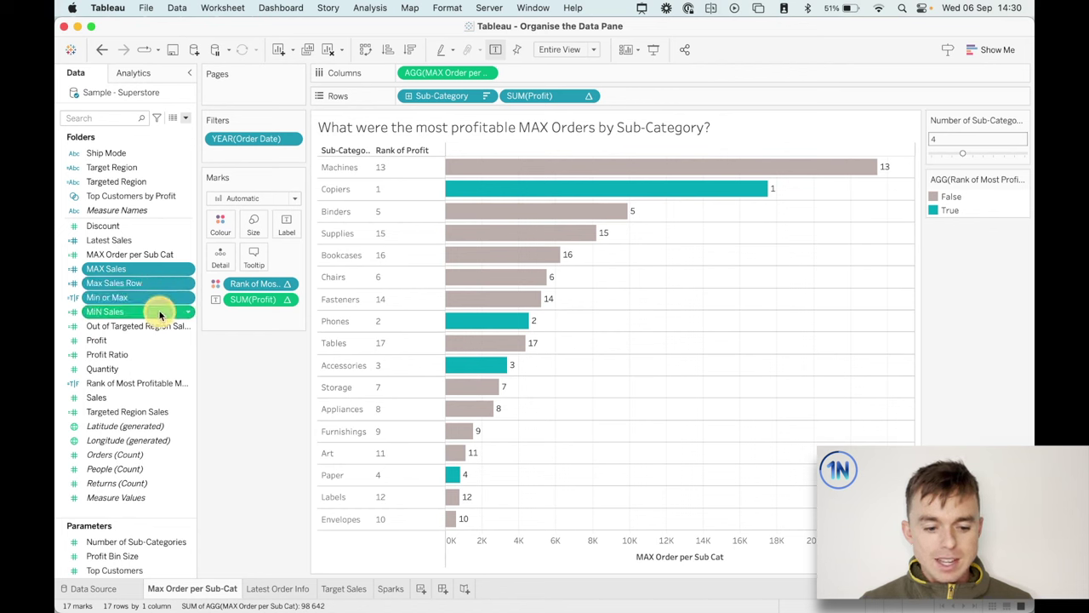
pyautogui.keyDown('super'); pyautogui.click(143, 396); pyautogui.keyUp('super')
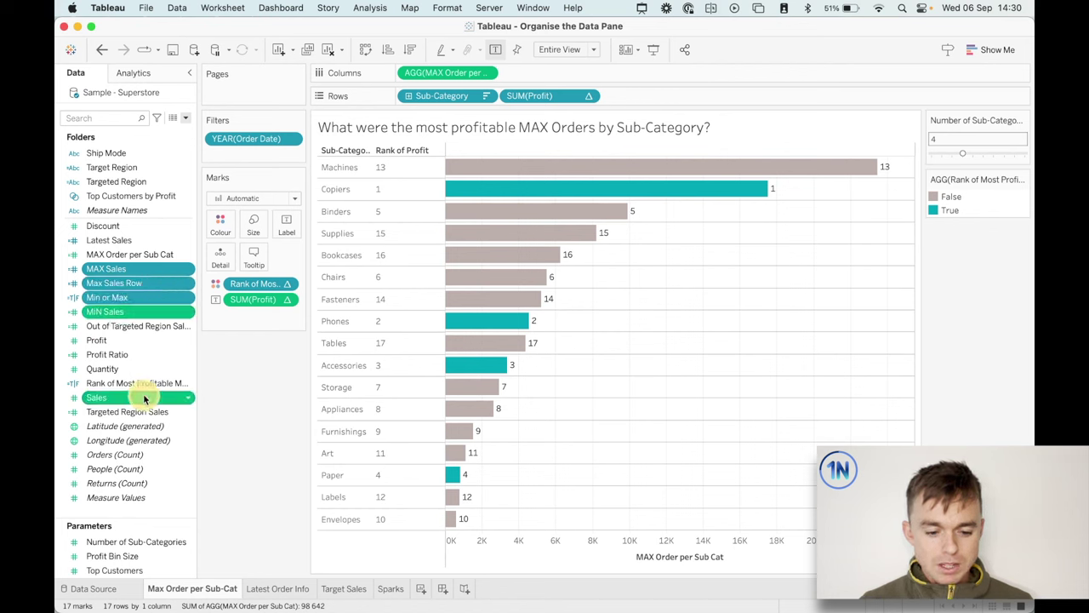
pyautogui.keyDown('super'); pyautogui.click(154, 412); pyautogui.keyUp('super')
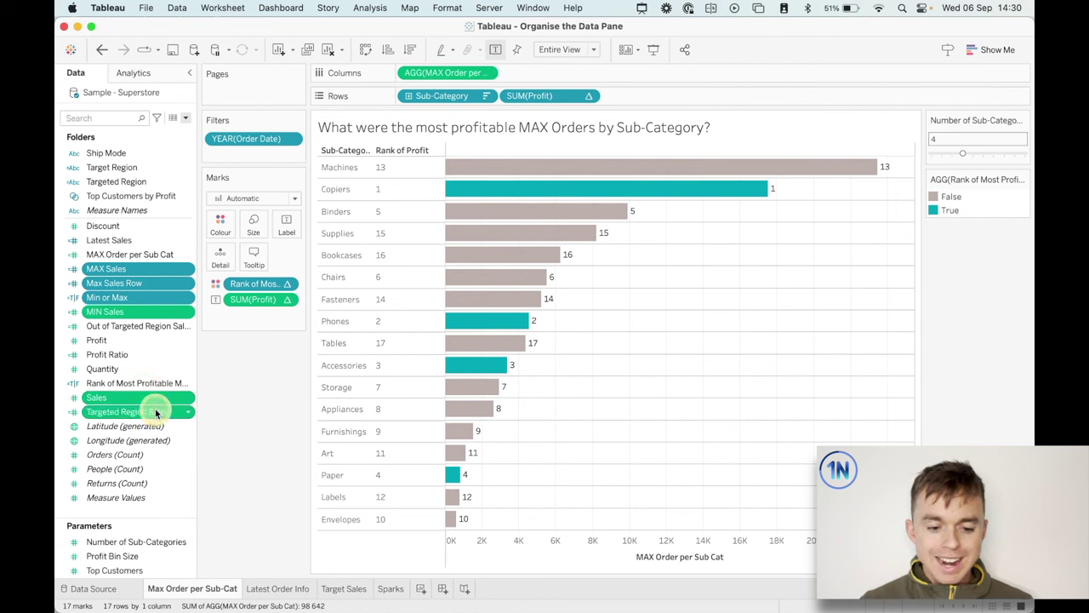
pyautogui.keyDown('super'); pyautogui.click(158, 325); pyautogui.keyUp('super')
pyautogui.keyDown('super'); pyautogui.click(145, 242); pyautogui.keyUp('super')
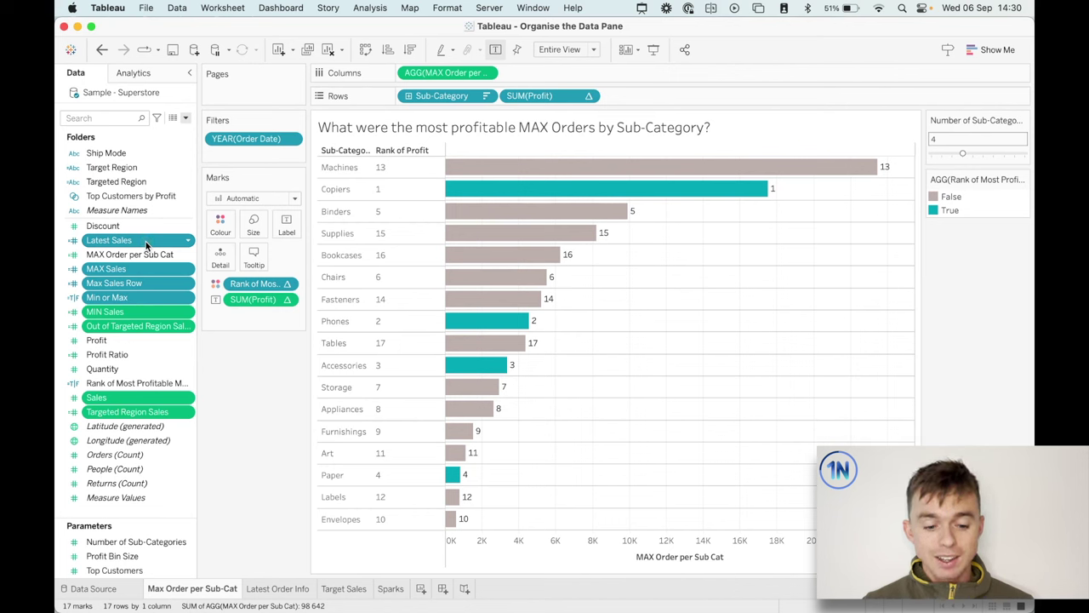
# Step: Create a Data pane folder named 'Sales Fields' holding the eight selected sales fields
pyautogui.rightClick(145, 244)
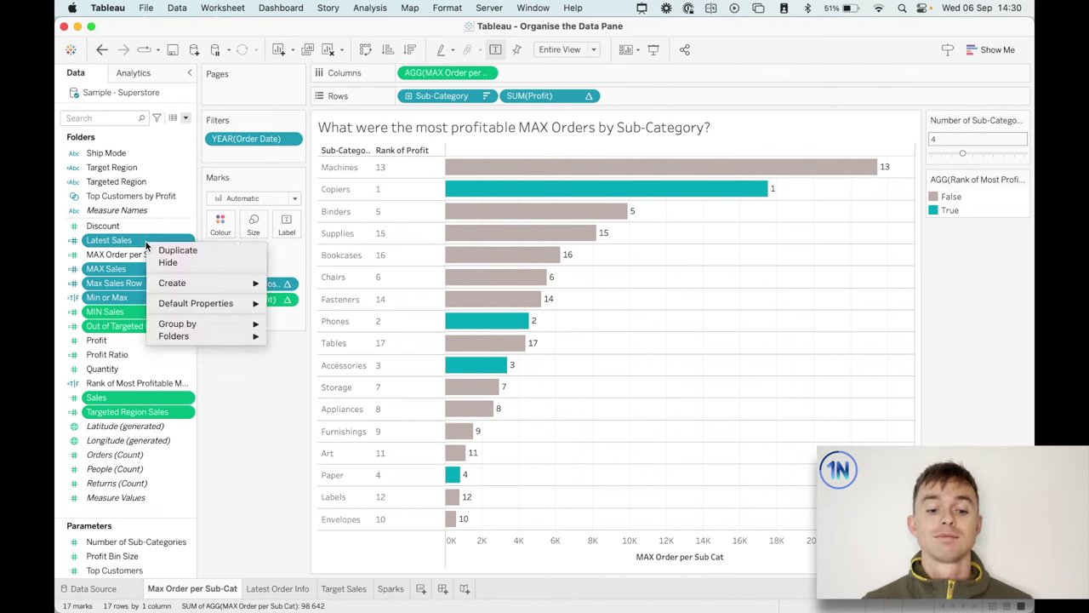
pyautogui.moveTo(230, 336)
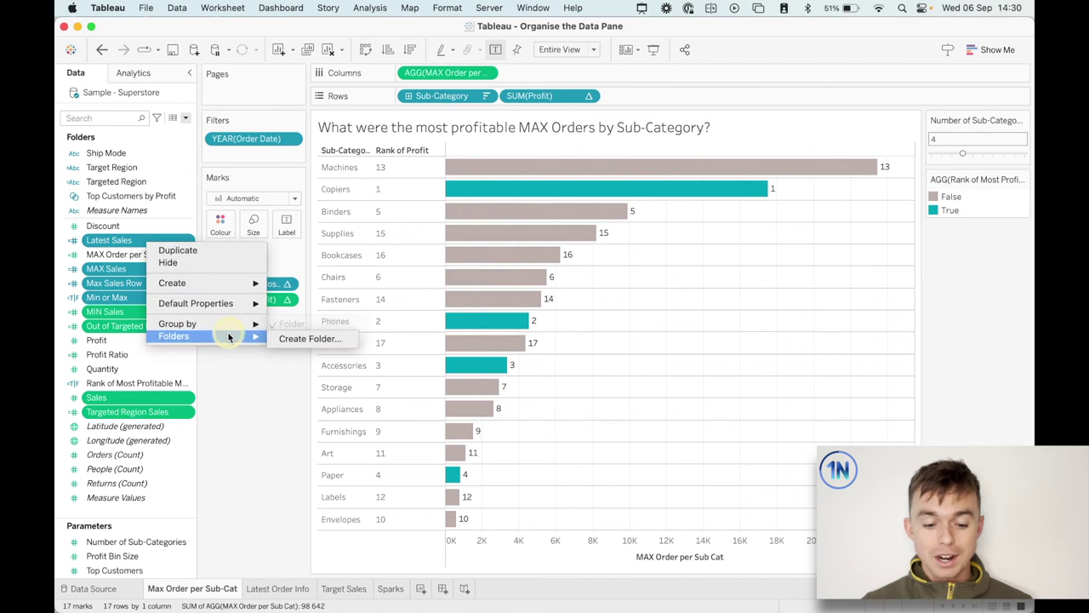
pyautogui.click(298, 340)
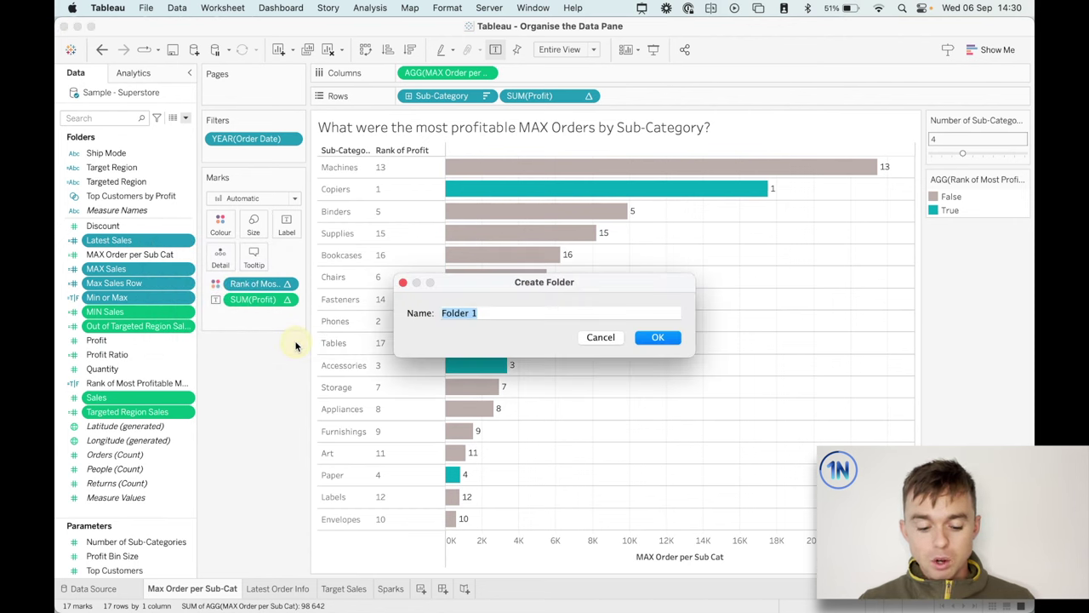
pyautogui.write('Sales')
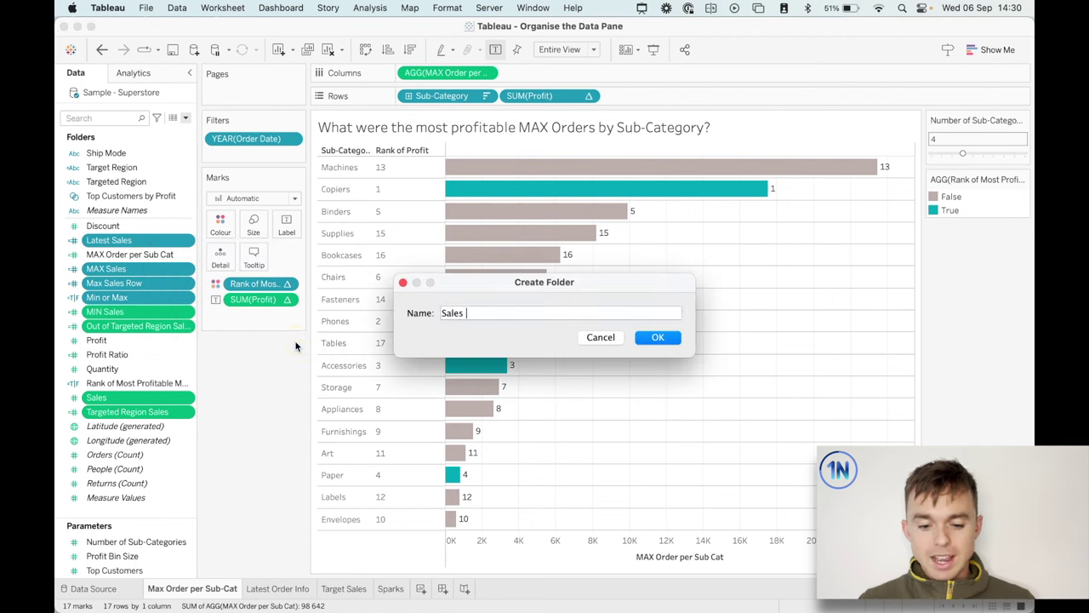
pyautogui.write(' Calcs')
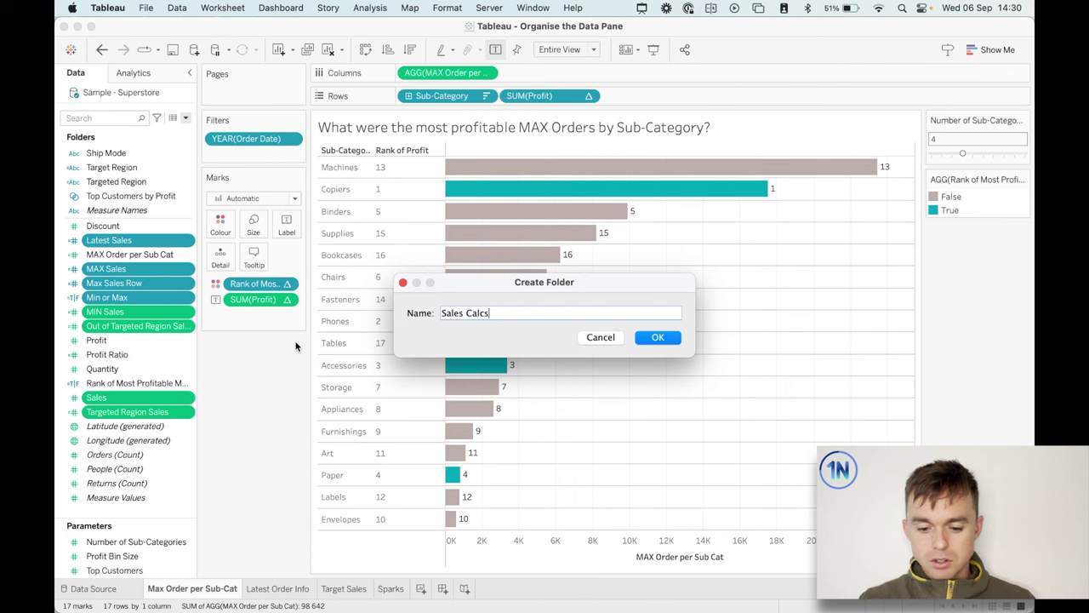
pyautogui.hotkey('alt', 'shift', 'Left')
pyautogui.write('Fields')
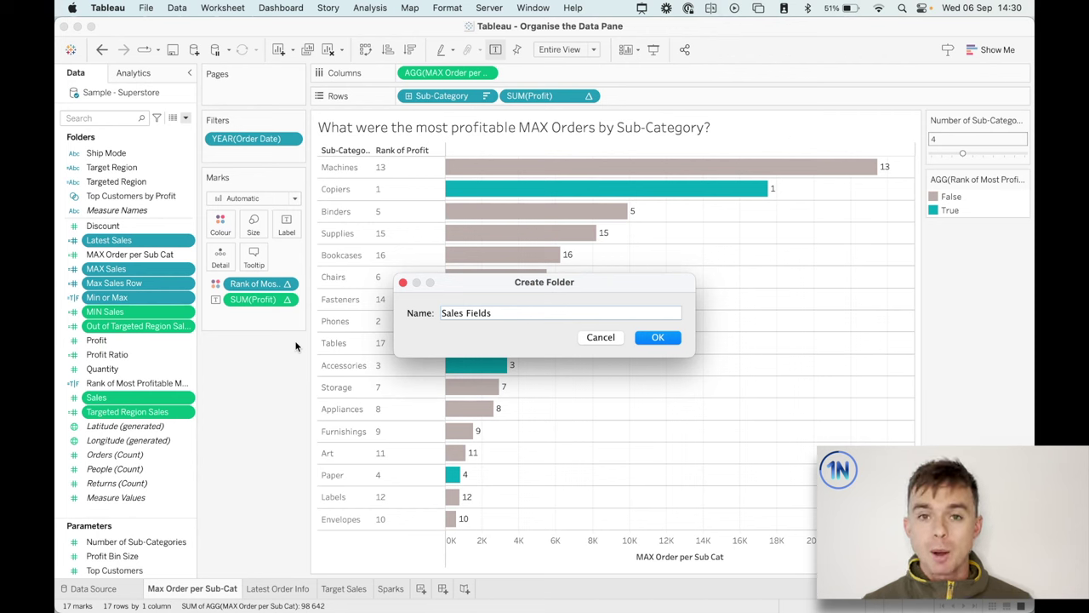
pyautogui.click(652, 337)
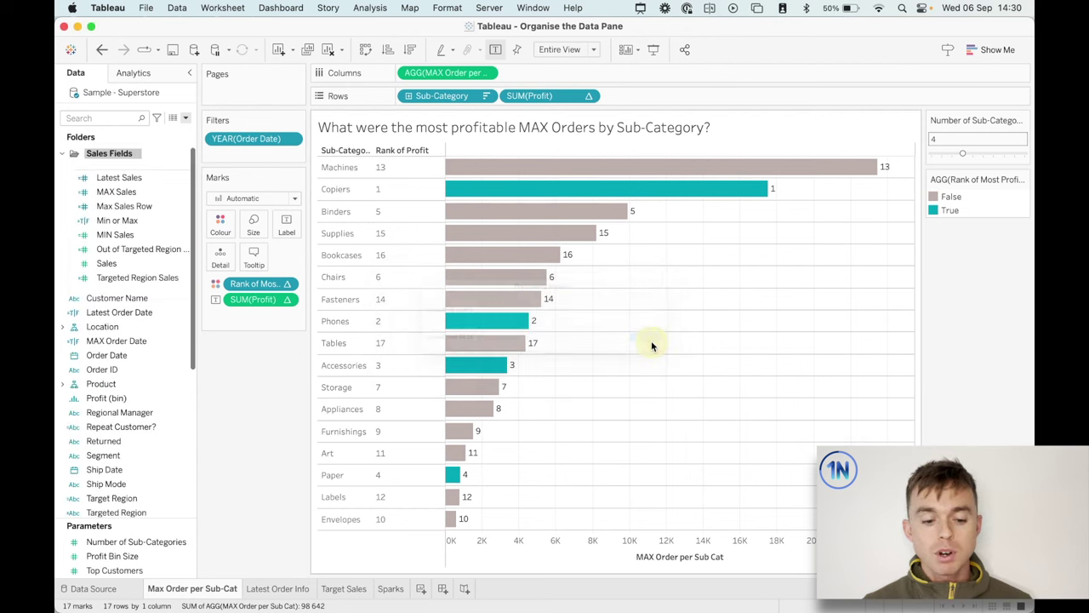
pyautogui.moveTo(109, 177); pyautogui.dragTo(83, 170)
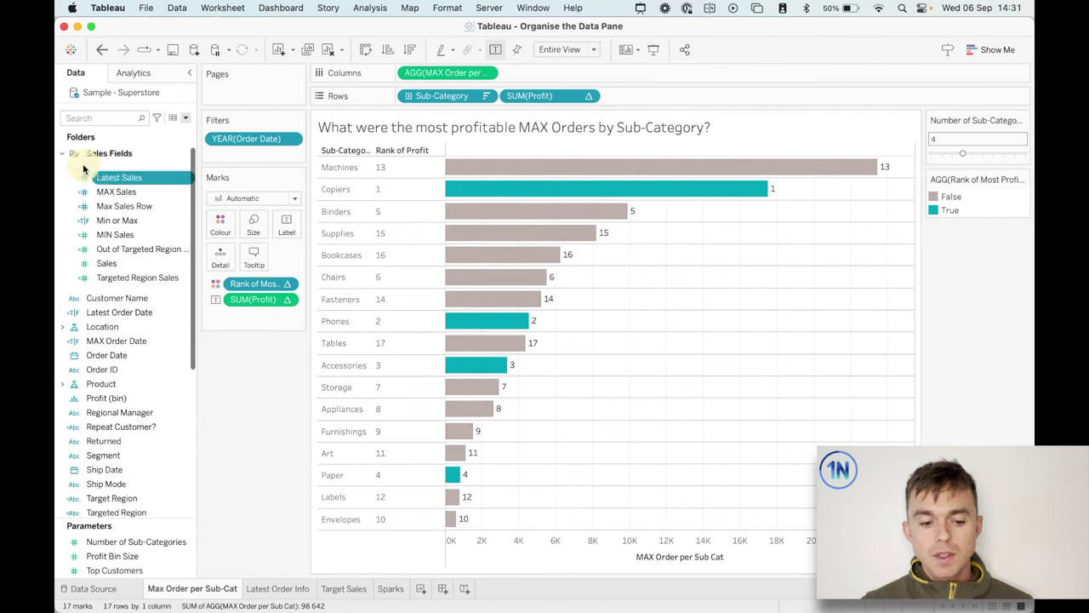
# Step: Collapse and undo the Sales Fields folder, then regroup the Data pane by folder
pyautogui.click(62, 154)
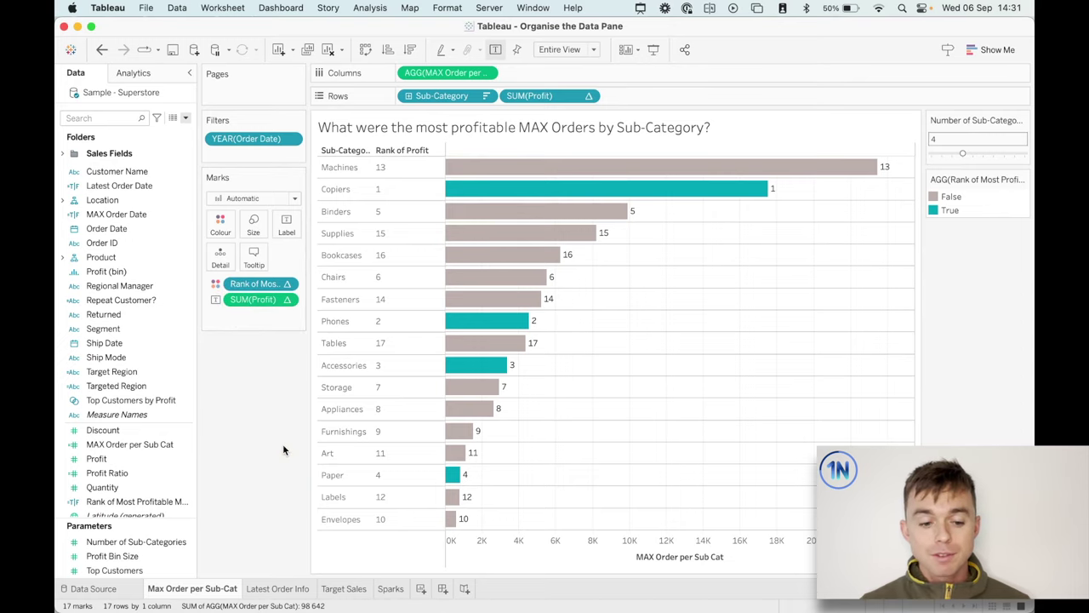
pyautogui.hotkey('ctrl', 'Up')
pyautogui.click(469, 193)
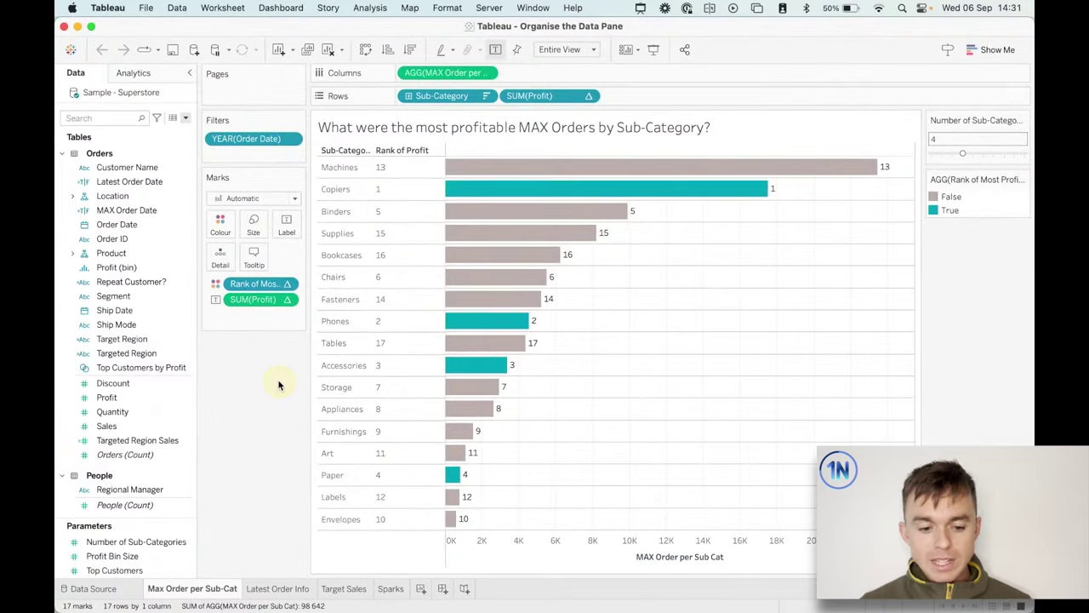
pyautogui.click(186, 117)
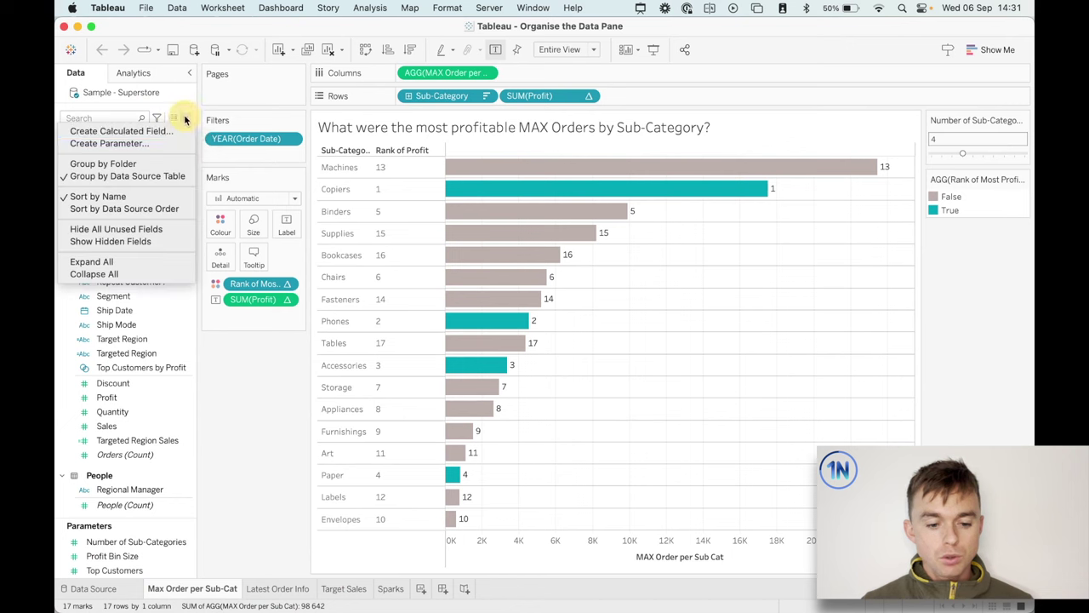
pyautogui.click(182, 164)
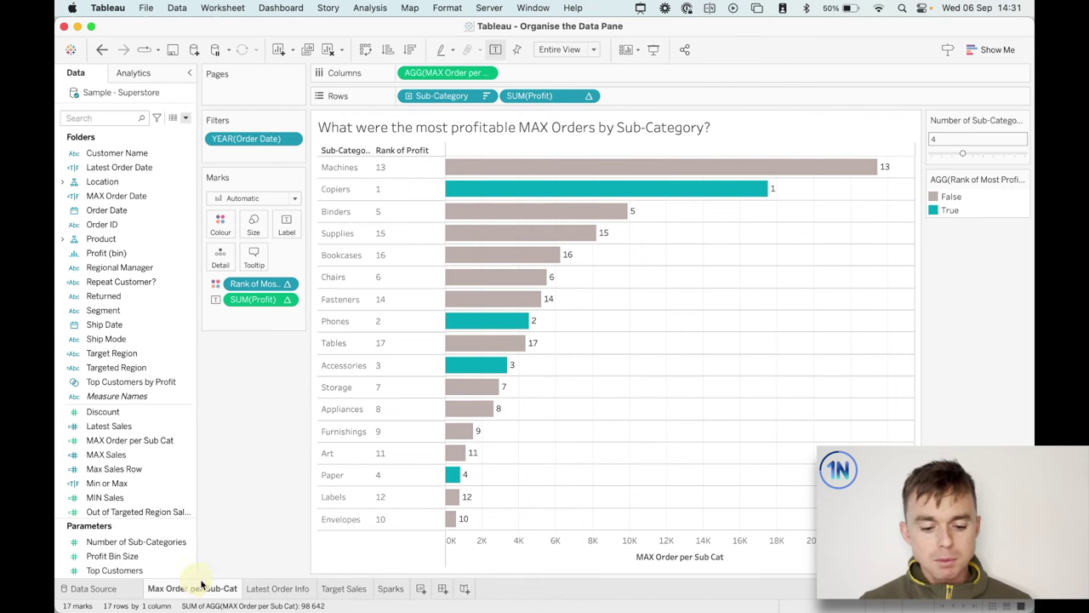
# Step: Select MAX Order per Sub Cat, Latest Sales, MAX Sales, Max Sales Row, Min or Max, MIN Sales and the profit rank calculation
pyautogui.click(145, 440)
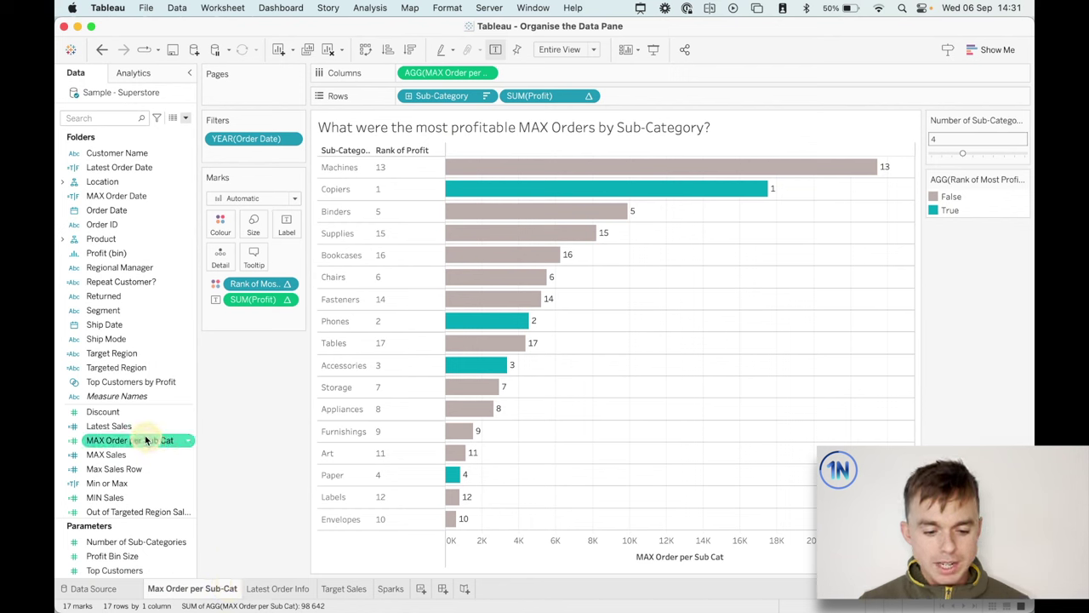
pyautogui.click(141, 427)
pyautogui.keyDown('super'); pyautogui.click(143, 441); pyautogui.keyUp('super')
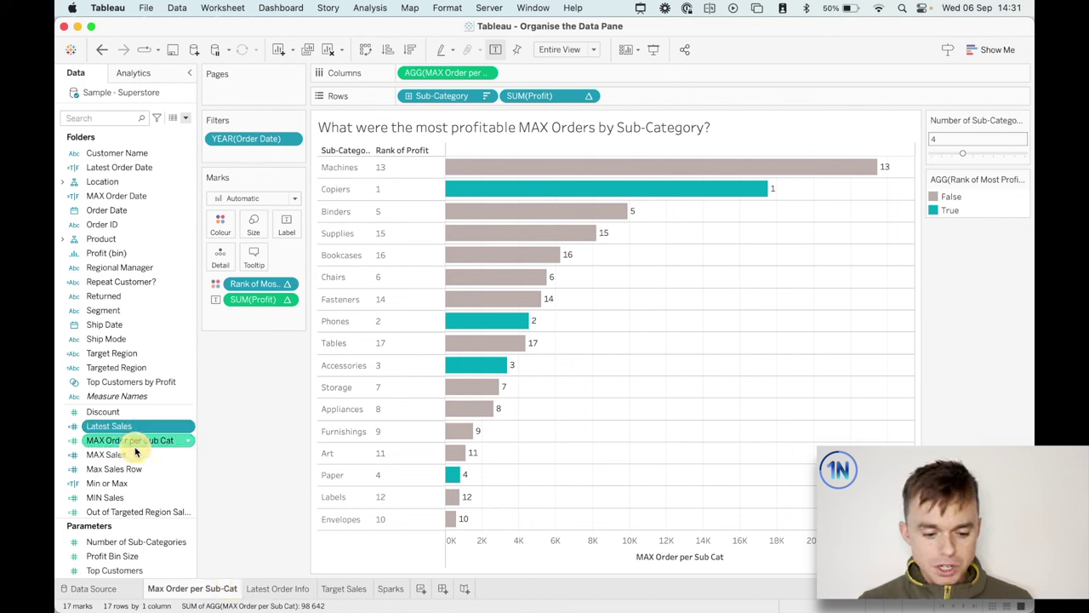
pyautogui.keyDown('super'); pyautogui.click(135, 455); pyautogui.keyUp('super')
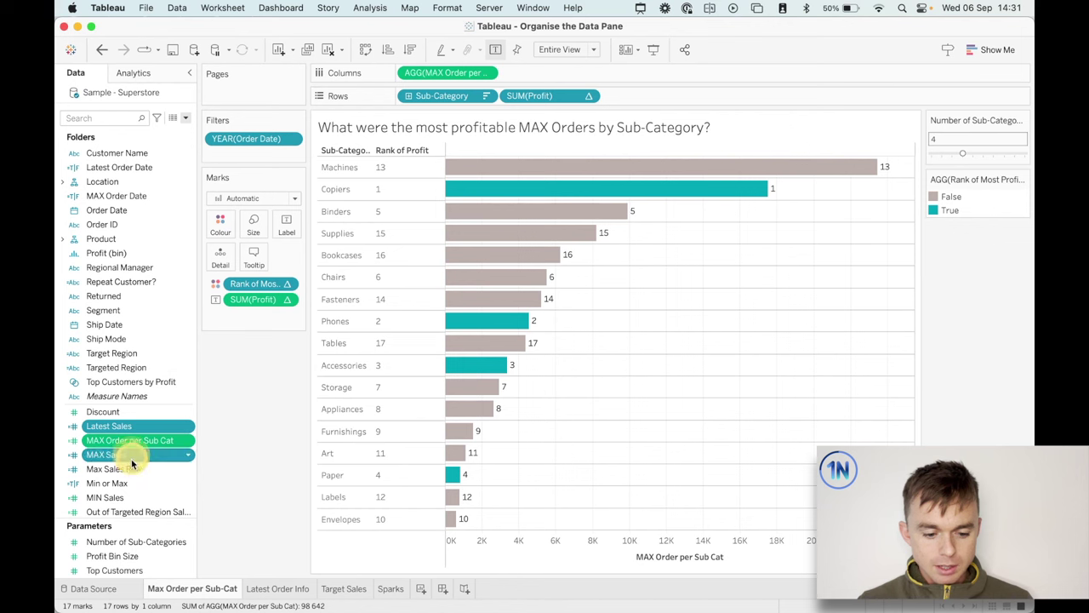
pyautogui.keyDown('super'); pyautogui.click(129, 469); pyautogui.keyUp('super')
pyautogui.keyDown('super'); pyautogui.click(119, 483); pyautogui.keyUp('super')
pyautogui.keyDown('super'); pyautogui.click(124, 497); pyautogui.keyUp('super')
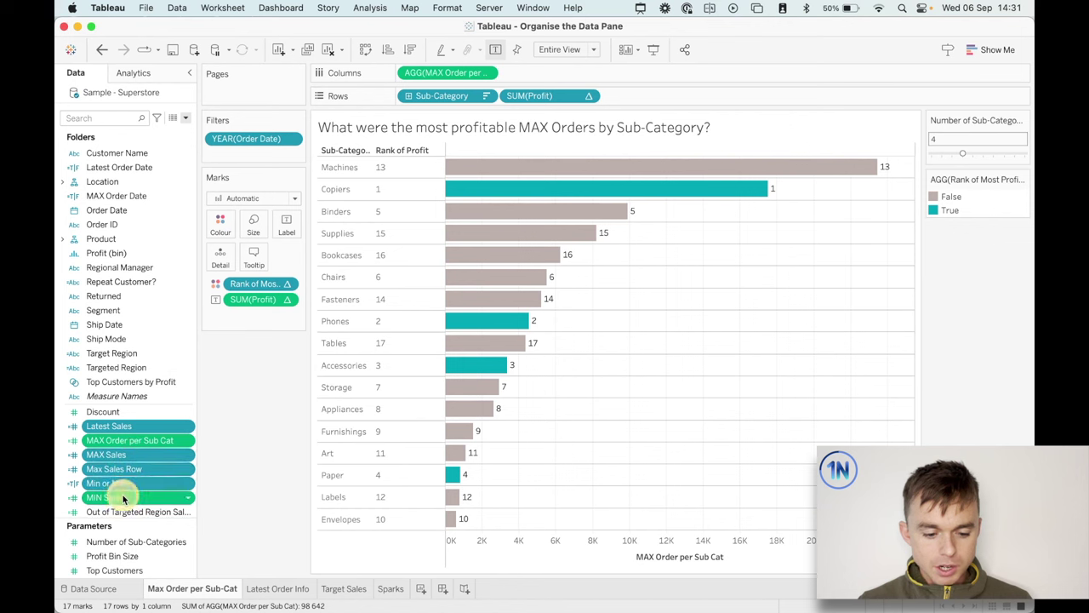
pyautogui.scroll(-3, 124, 498)
pyautogui.scroll(-2, 123, 499)
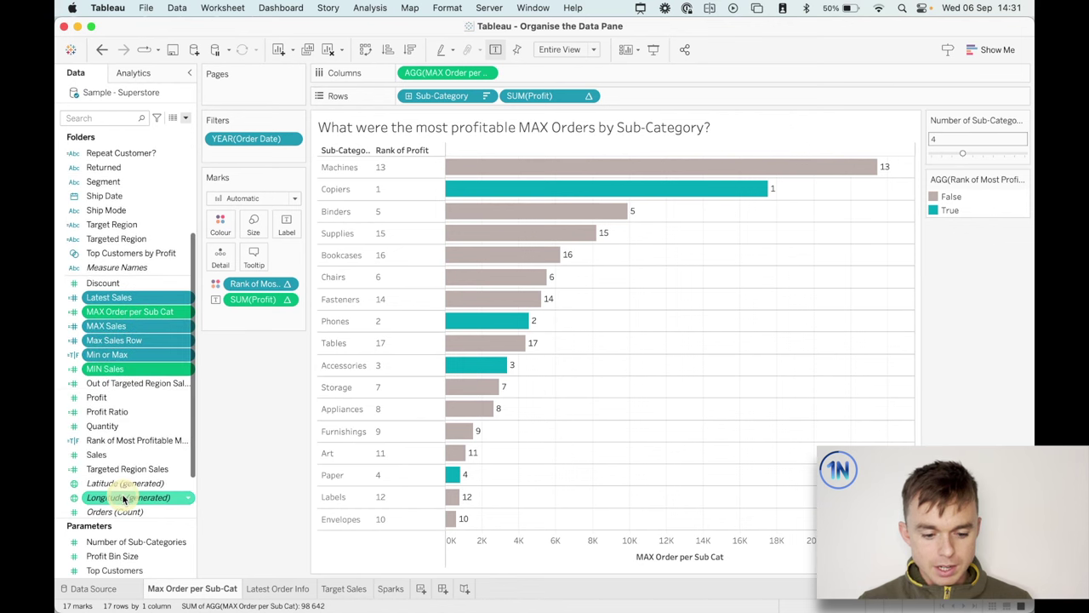
pyautogui.keyDown('super'); pyautogui.click(139, 441); pyautogui.keyUp('super')
pyautogui.scroll(5, 142, 439)
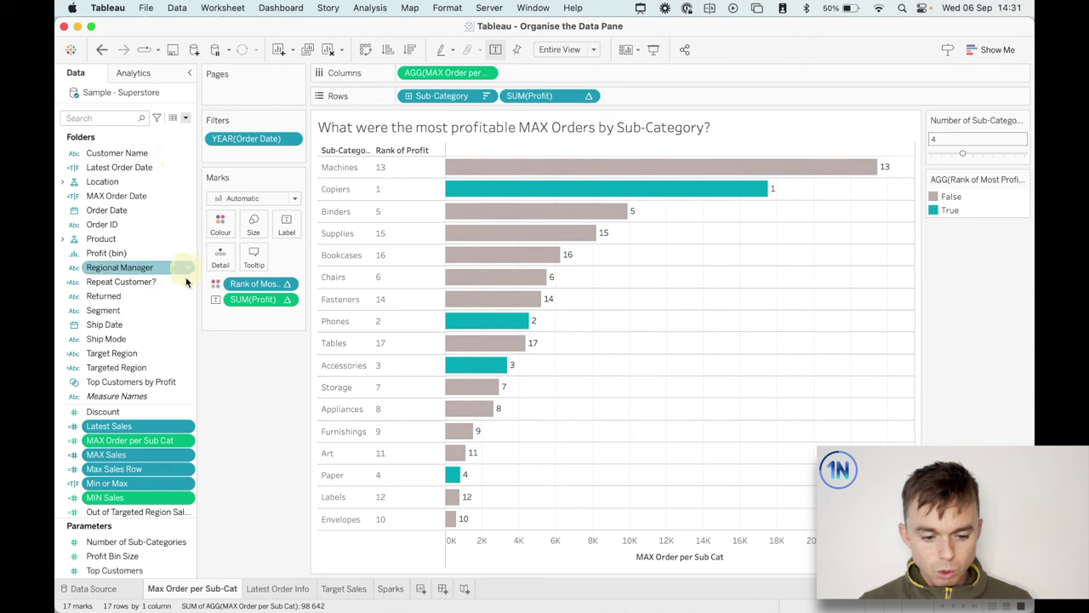
# Step: Put the selected calculated fields into a new folder named 'Sheet - Max Order'
pyautogui.rightClick(156, 443)
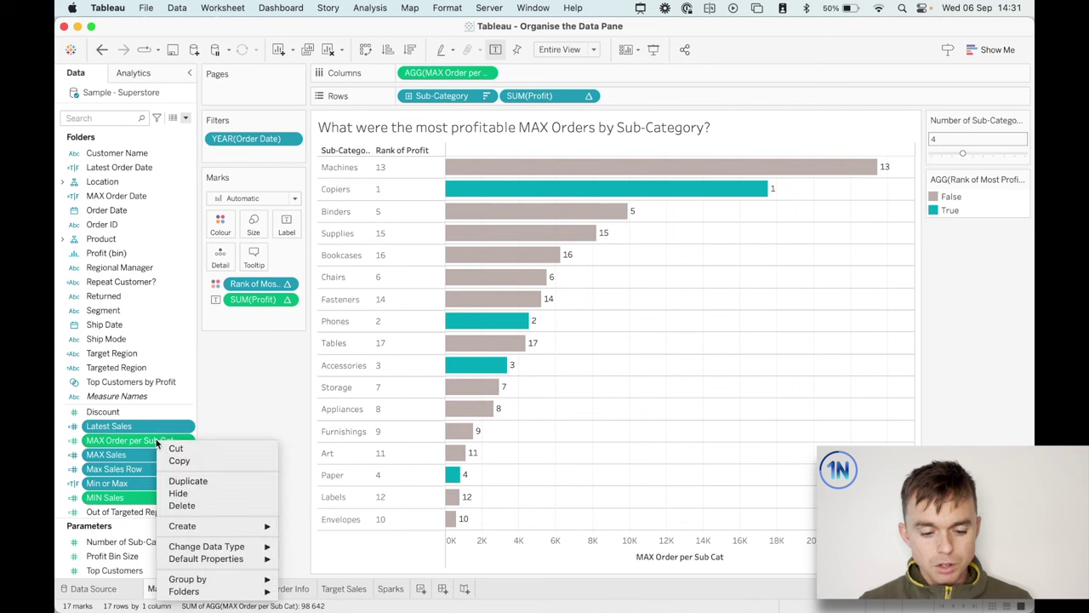
pyautogui.moveTo(235, 590)
pyautogui.click(323, 593)
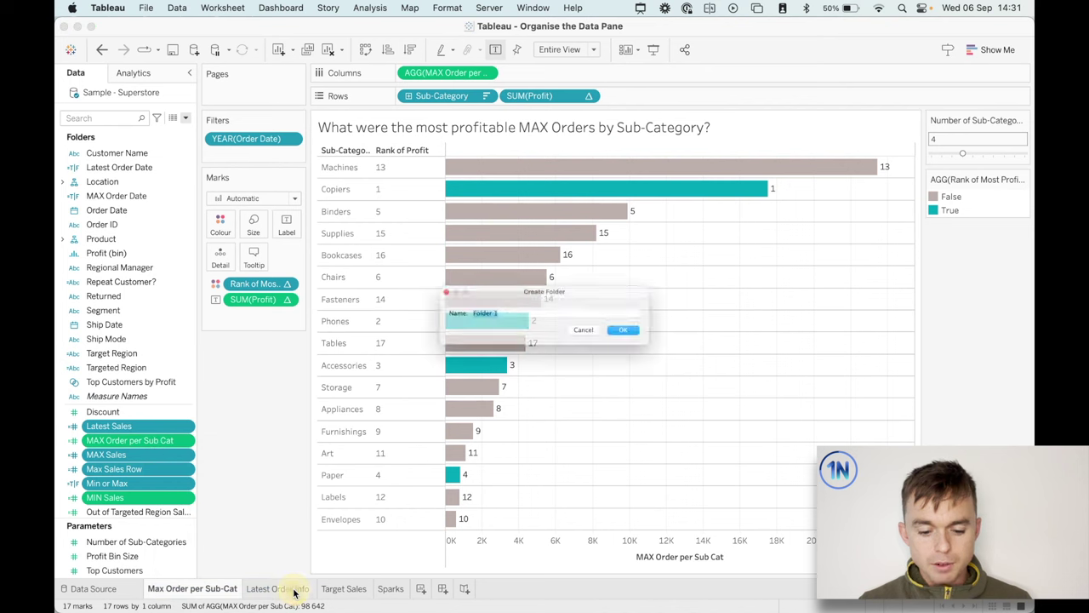
pyautogui.write('Sheet - ')
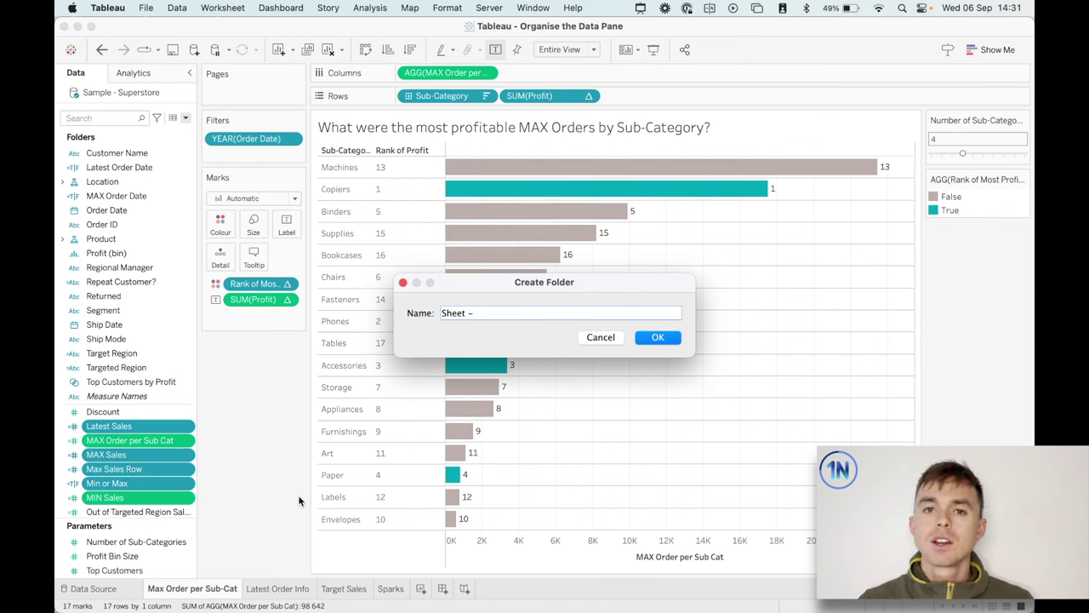
pyautogui.write('M')
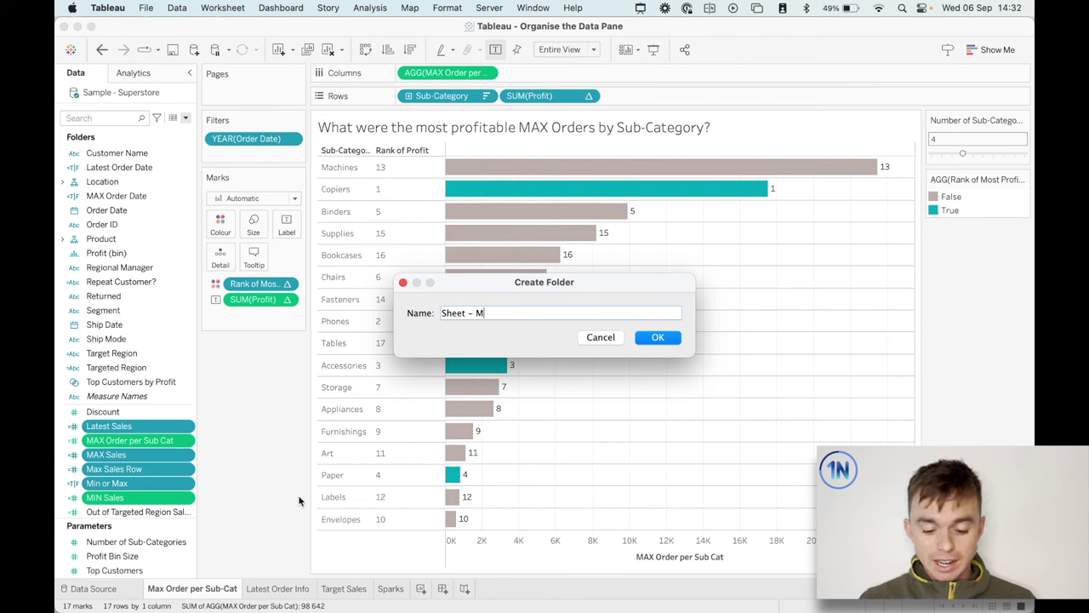
pyautogui.write('ax Order')
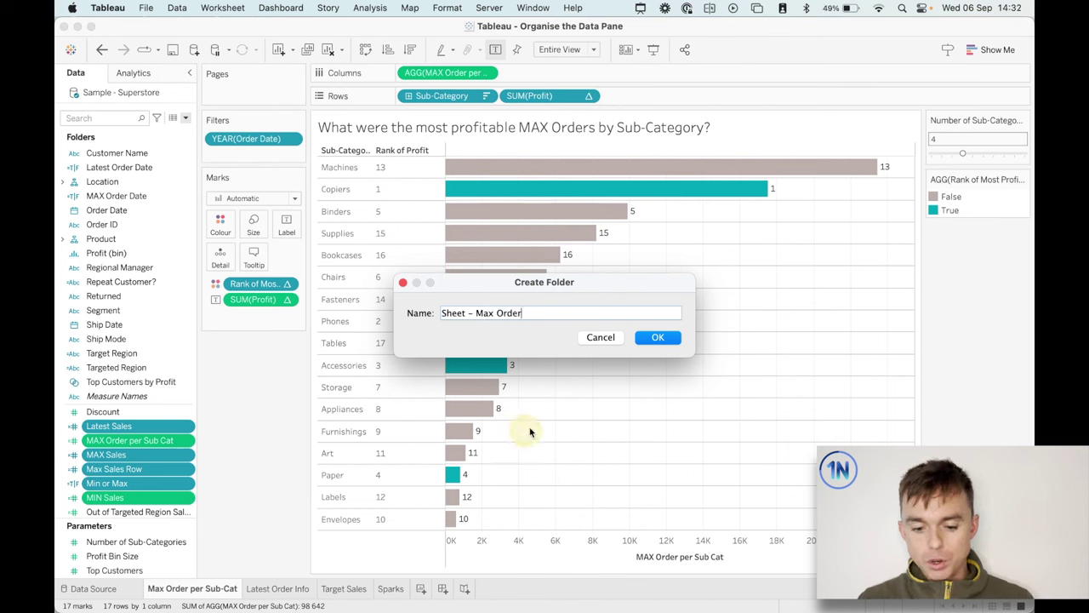
pyautogui.click(662, 334)
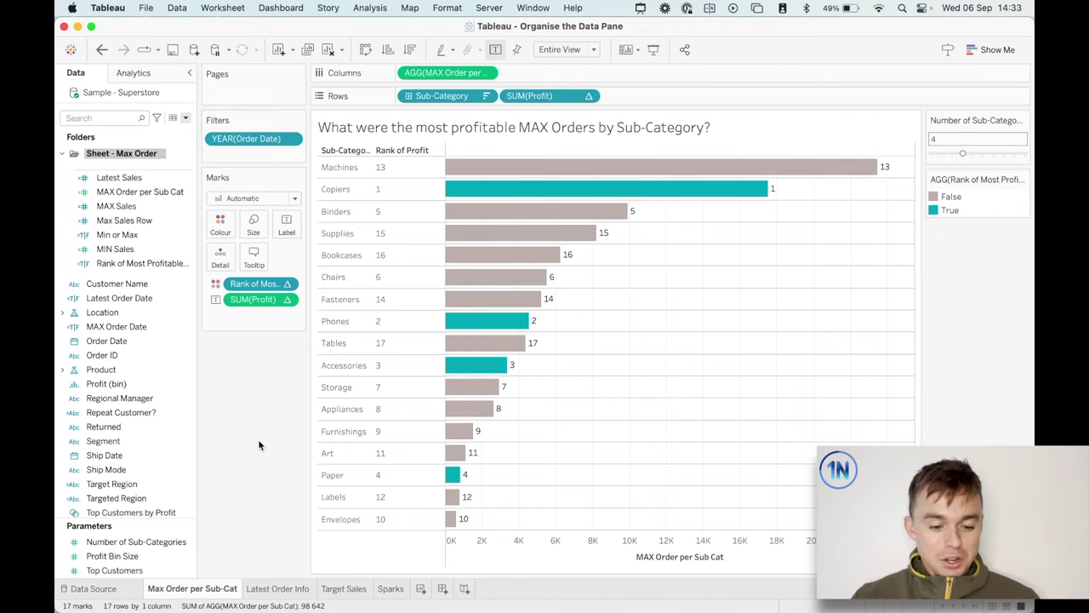
pyautogui.click(168, 358)
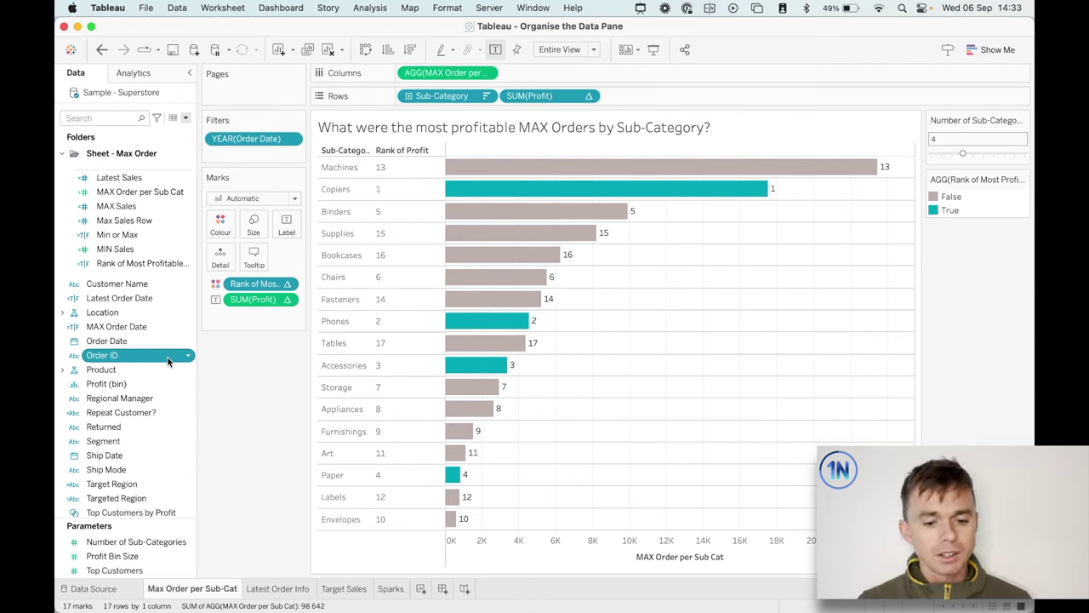
pyautogui.moveTo(166, 354); pyautogui.dragTo(68, 324)
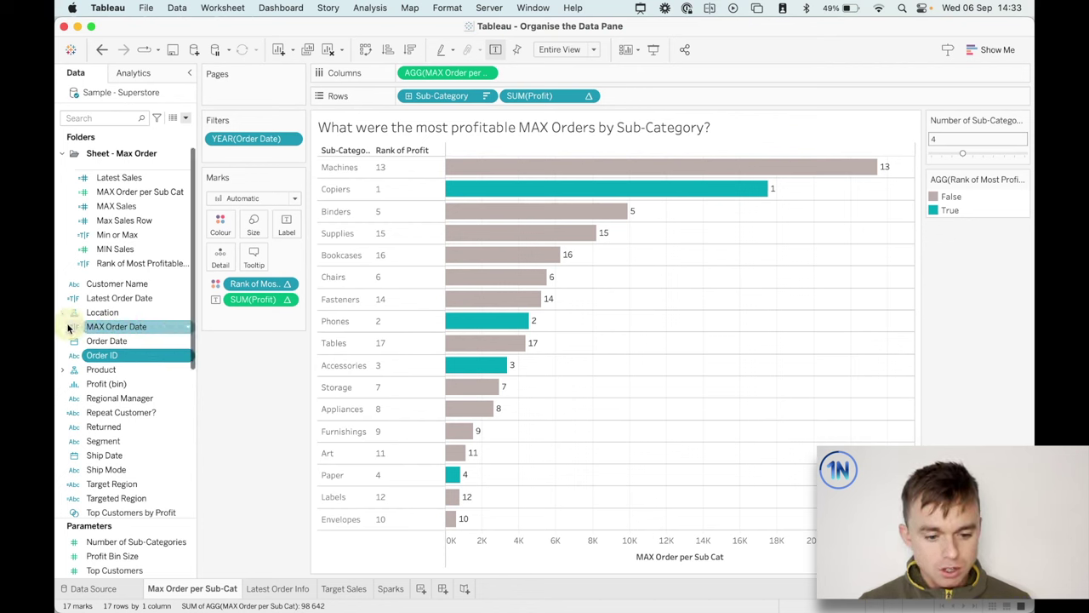
pyautogui.rightClick(117, 325)
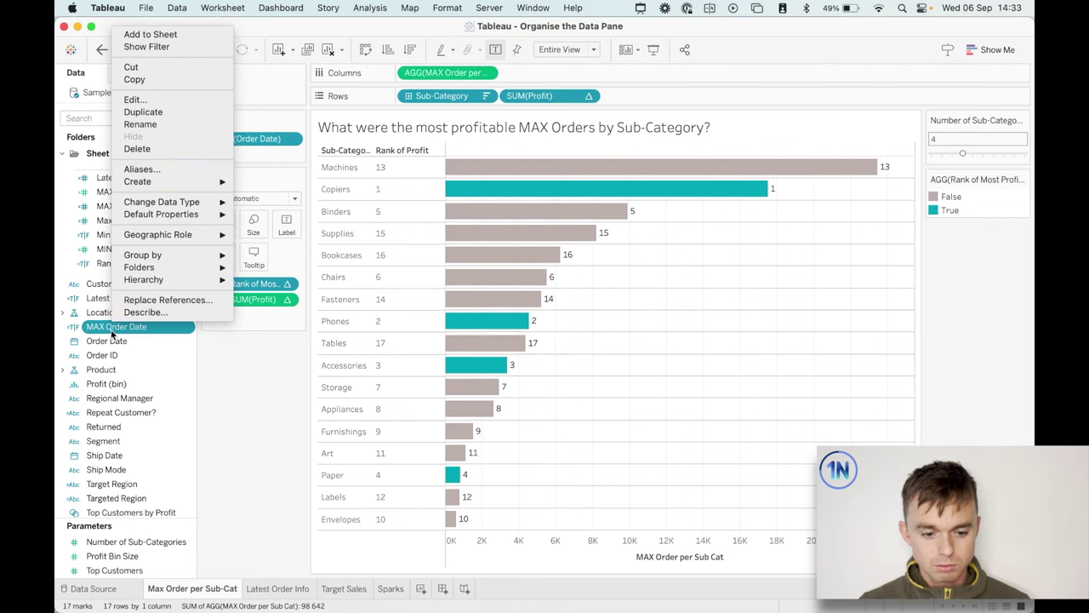
pyautogui.rightClick(111, 331)
pyautogui.click(170, 154)
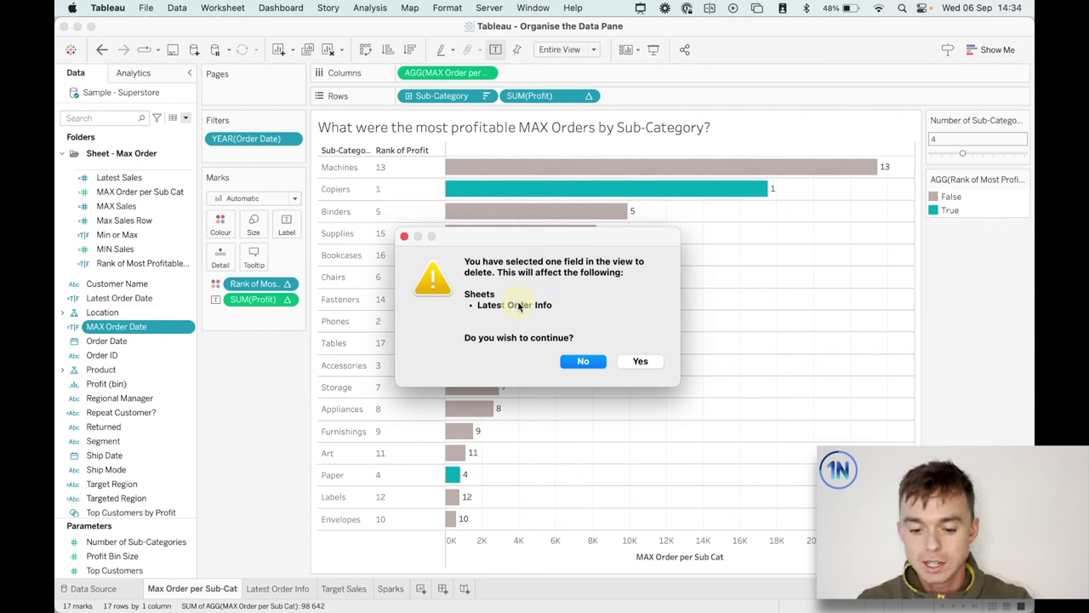
pyautogui.click(583, 361)
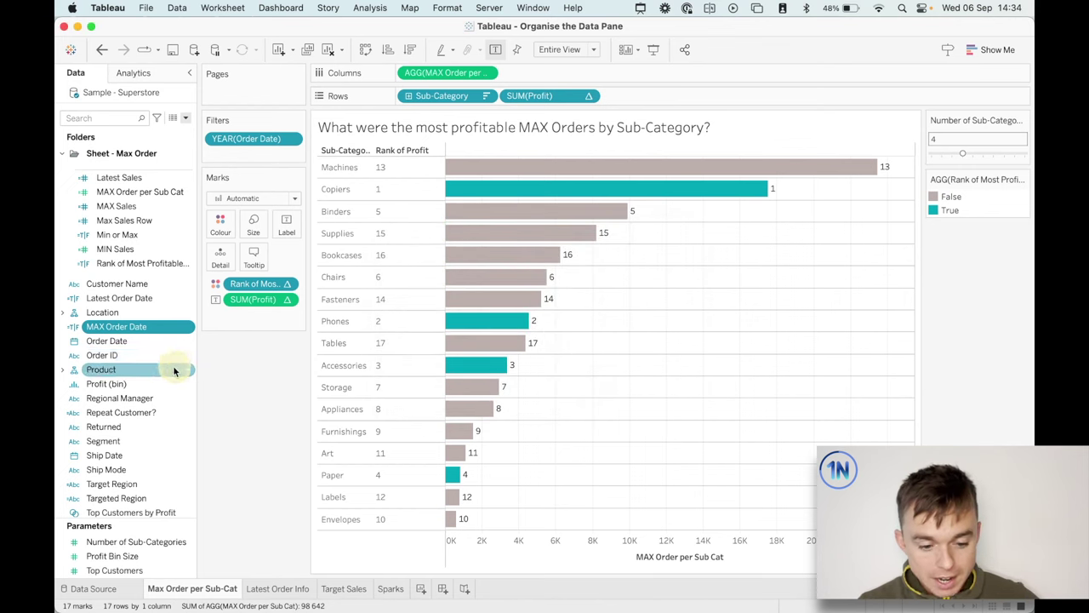
# Step: Review the Out of Targeted Region Sales, Targeted Region Sales, Quantity and Discount fields
pyautogui.scroll(-3, 145, 343)
pyautogui.click(149, 346)
pyautogui.scroll(-4, 149, 346)
pyautogui.click(149, 342)
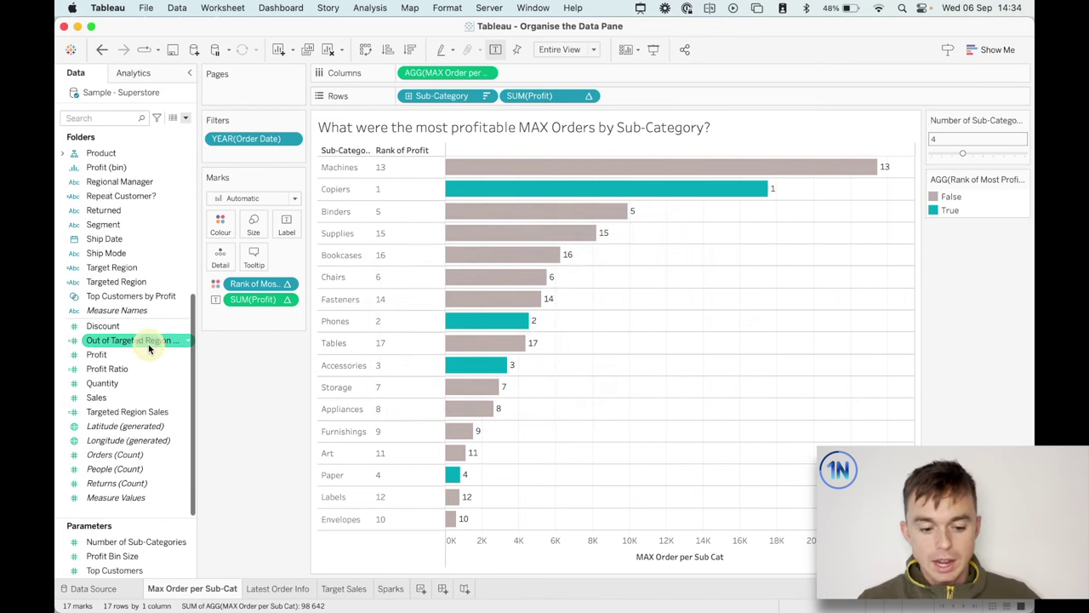
pyautogui.click(166, 411)
pyautogui.click(127, 380)
pyautogui.click(129, 326)
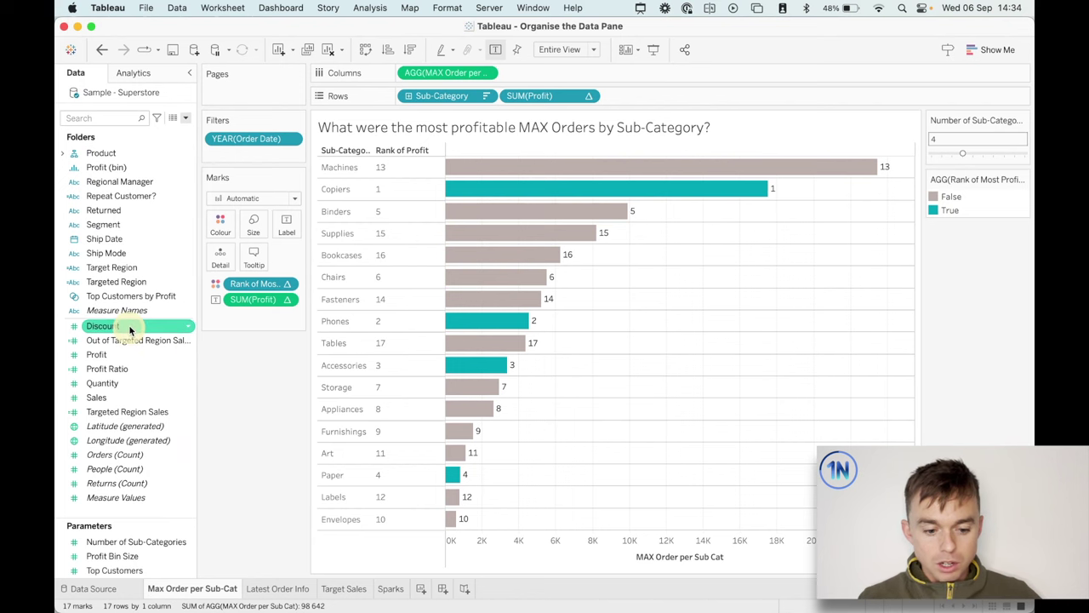
pyautogui.scroll(5, 128, 325)
# Step: Delete the unused Latest Order Date field
pyautogui.click(144, 299)
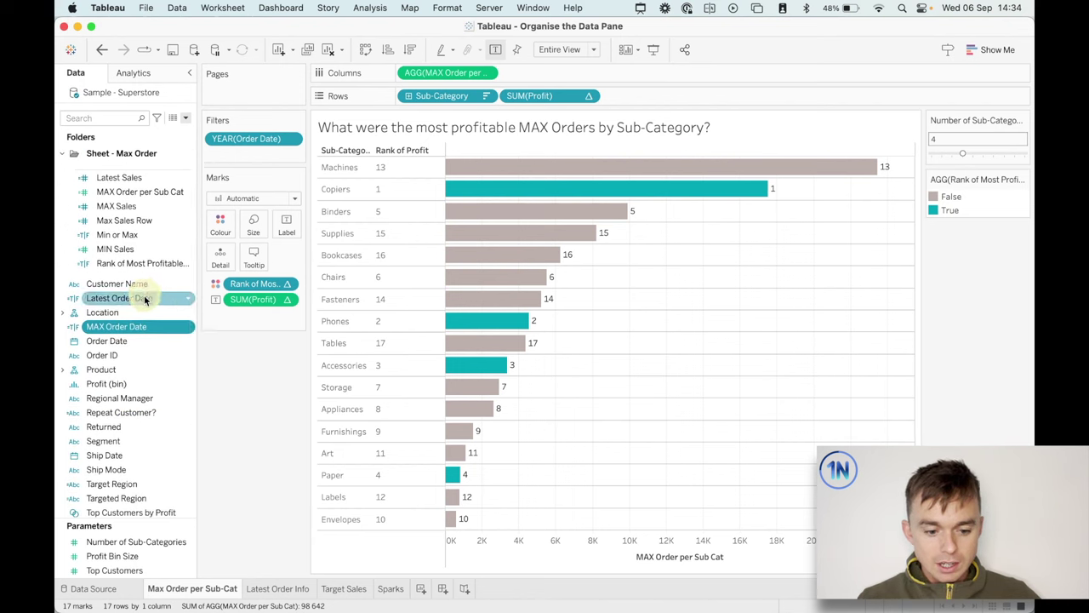
pyautogui.click(188, 298)
pyautogui.click(209, 419)
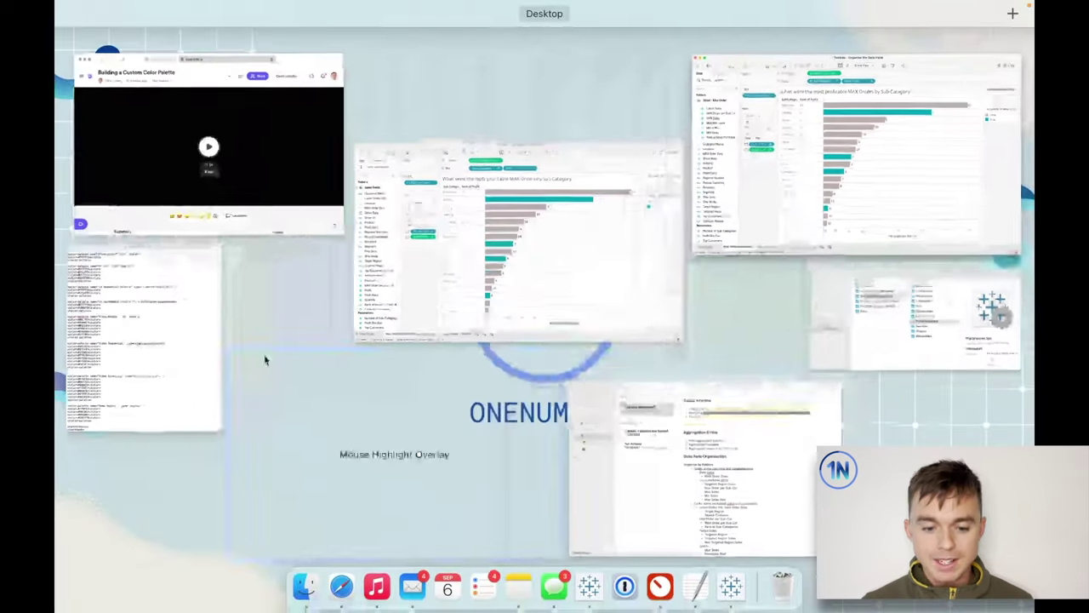
pyautogui.click(287, 376)
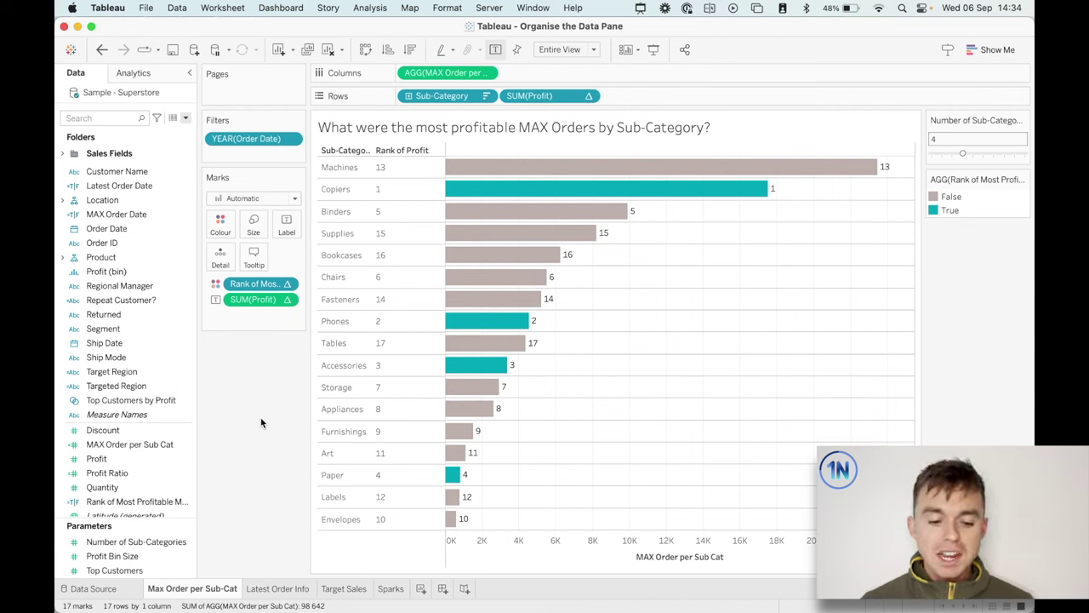
pyautogui.click(155, 361)
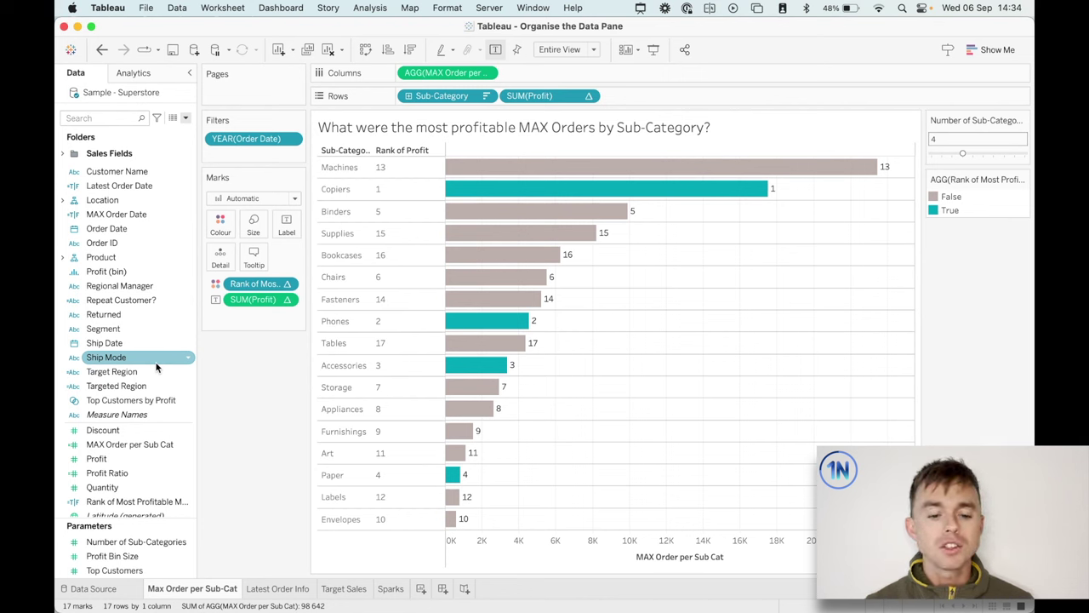
pyautogui.click(169, 368)
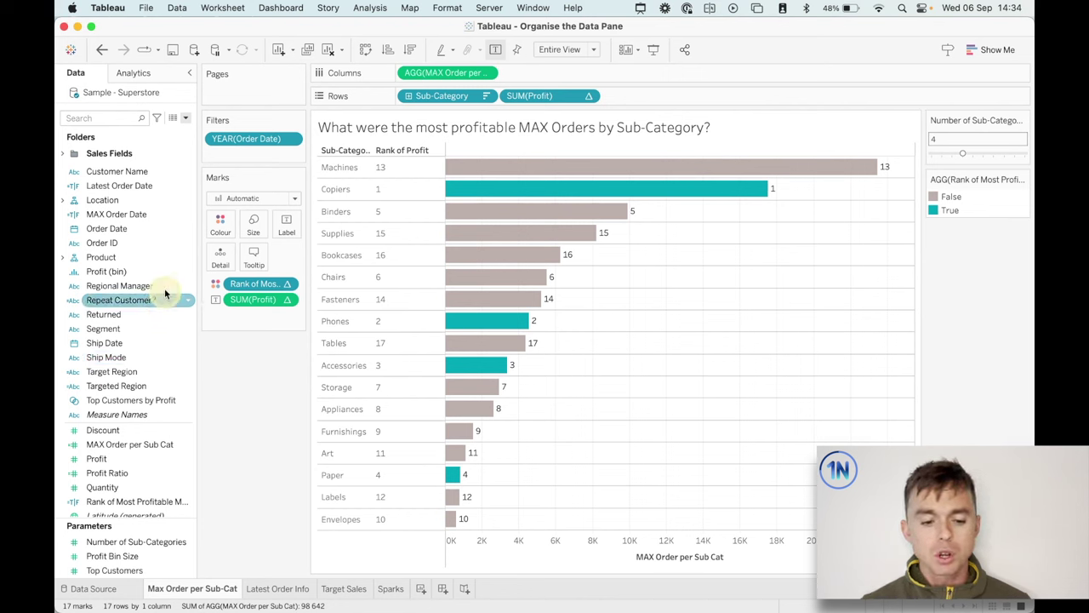
pyautogui.click(143, 214)
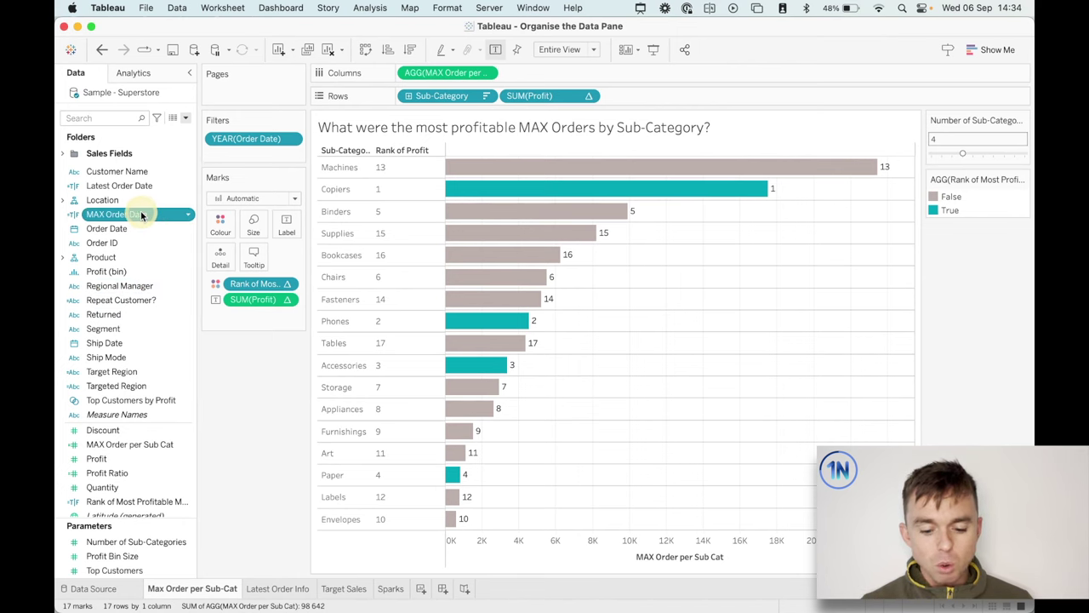
pyautogui.click(280, 587)
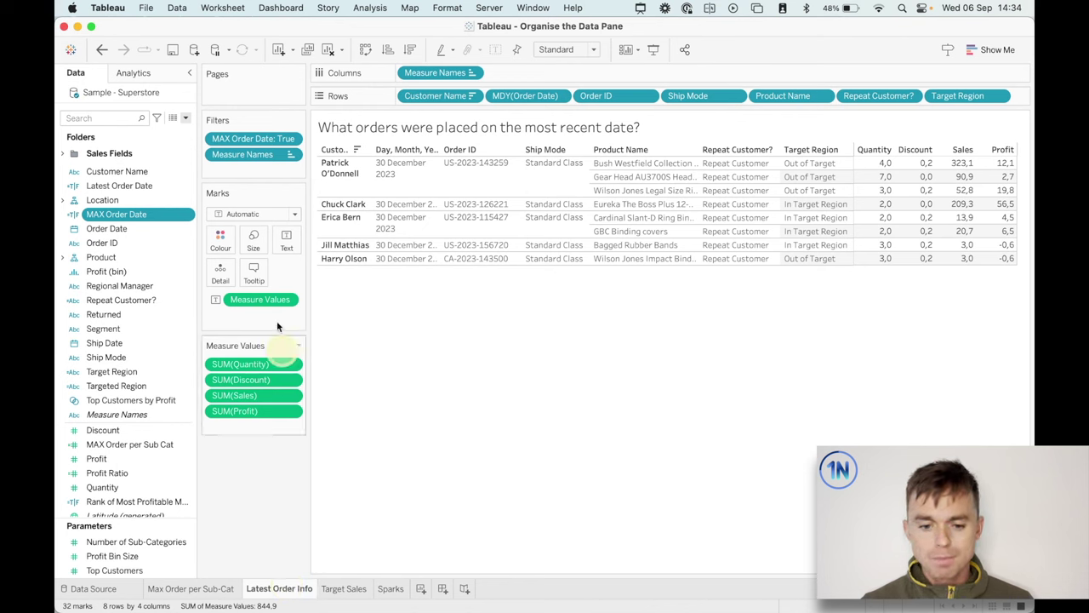
# Step: Check the MAX Order Date filter and view the Latest Order Date calculation before closing it
pyautogui.click(257, 144)
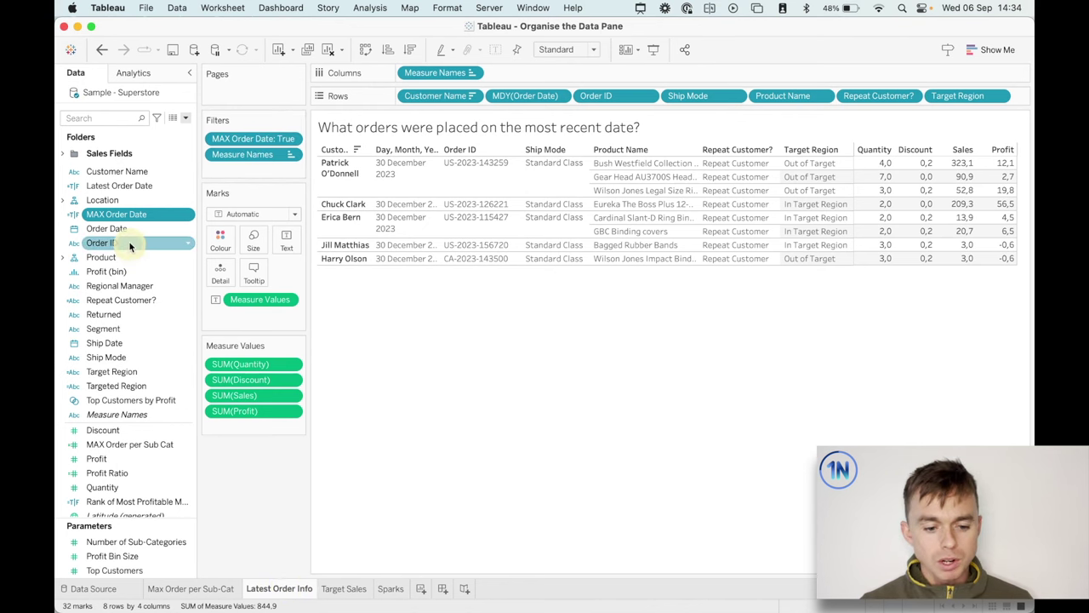
pyautogui.click(136, 215)
pyautogui.click(128, 186)
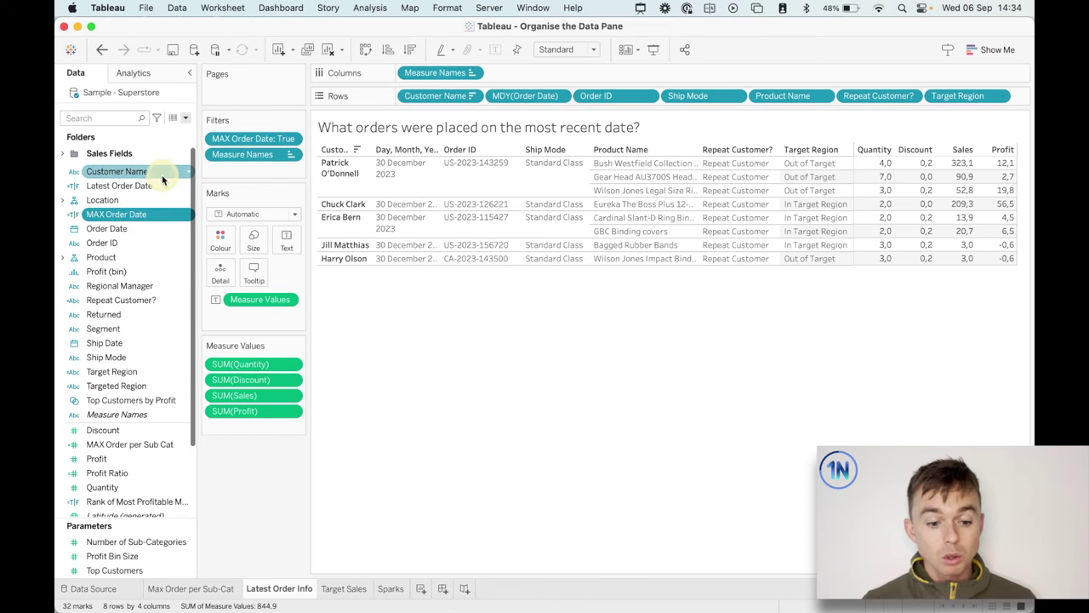
pyautogui.rightClick(158, 186)
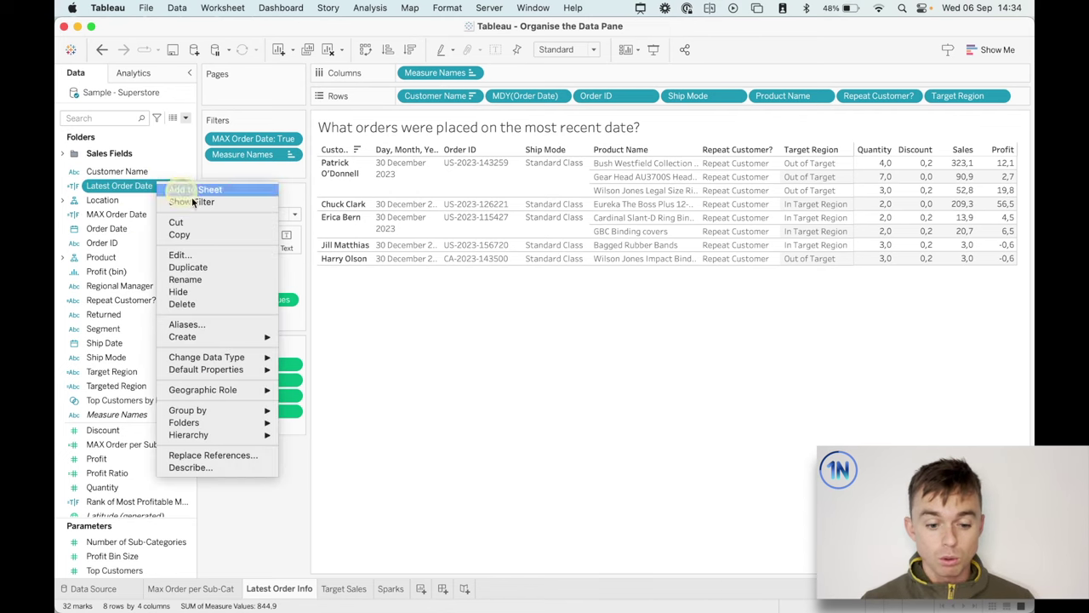
pyautogui.click(201, 253)
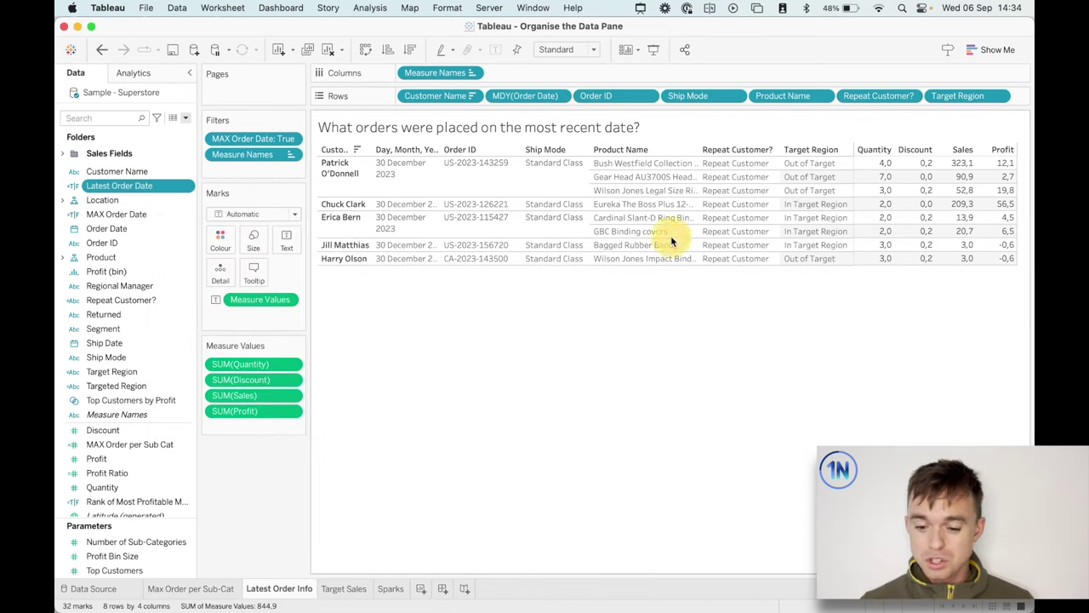
pyautogui.click(669, 236)
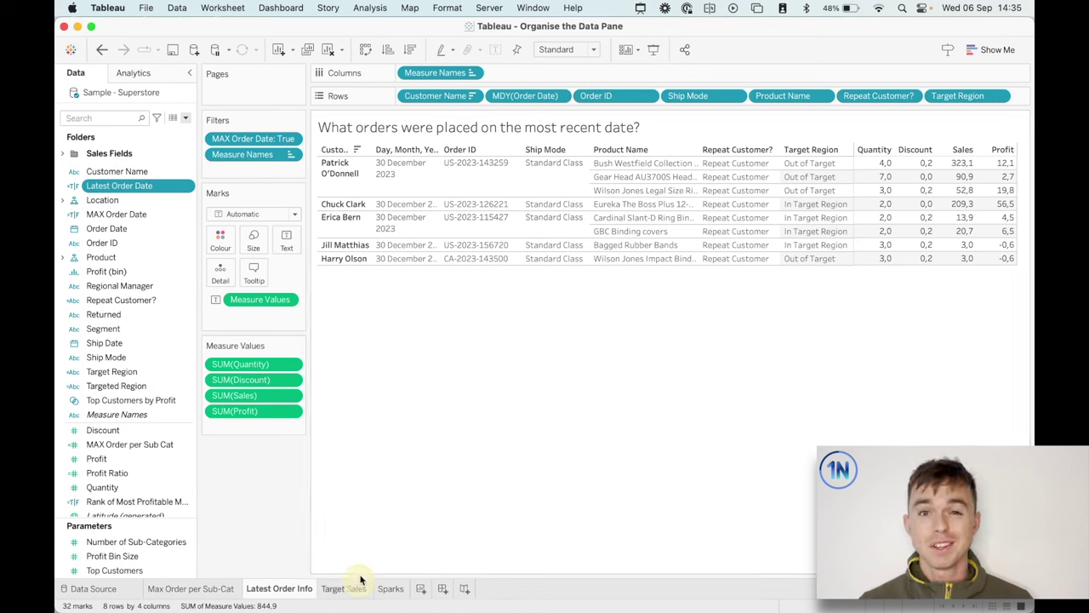